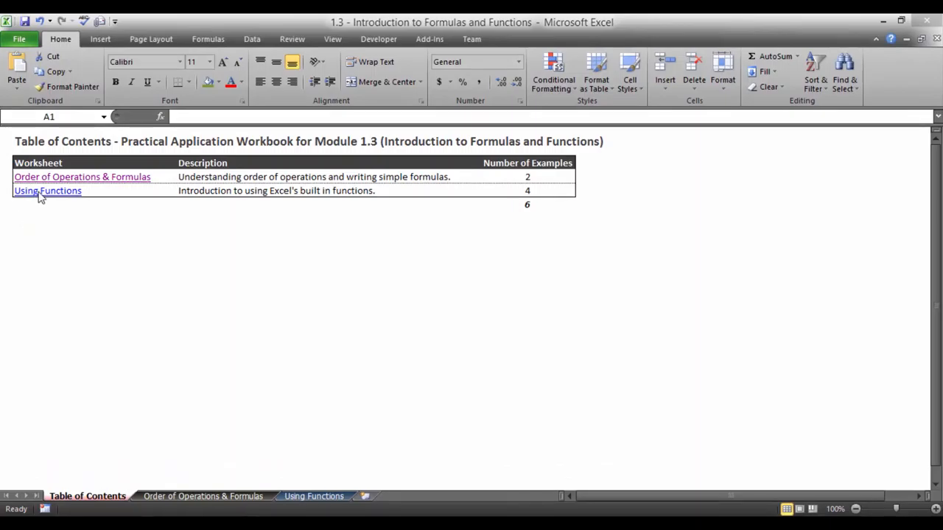
Go to the Using Functions worksheet and start an AVERAGE function in cell C7, beside the Avg label of Example 1
left_click(41, 193)
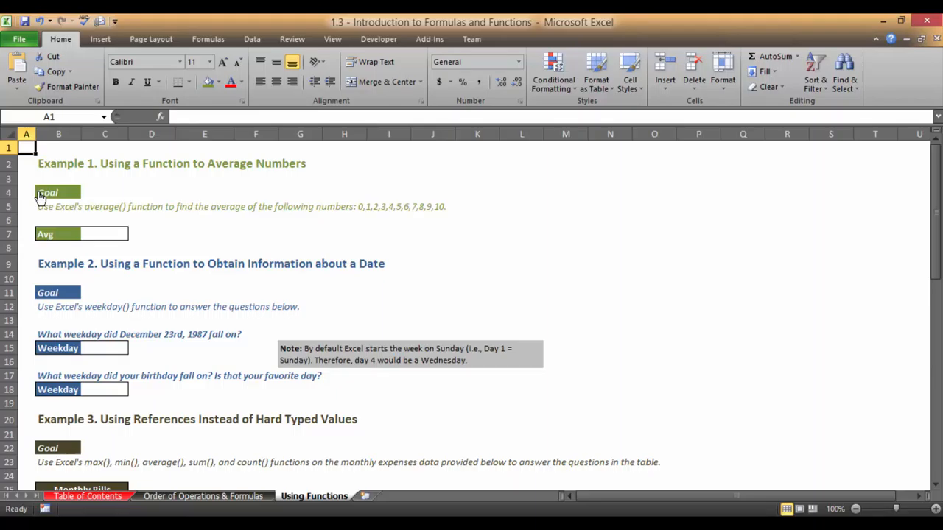
left_click(99, 236)
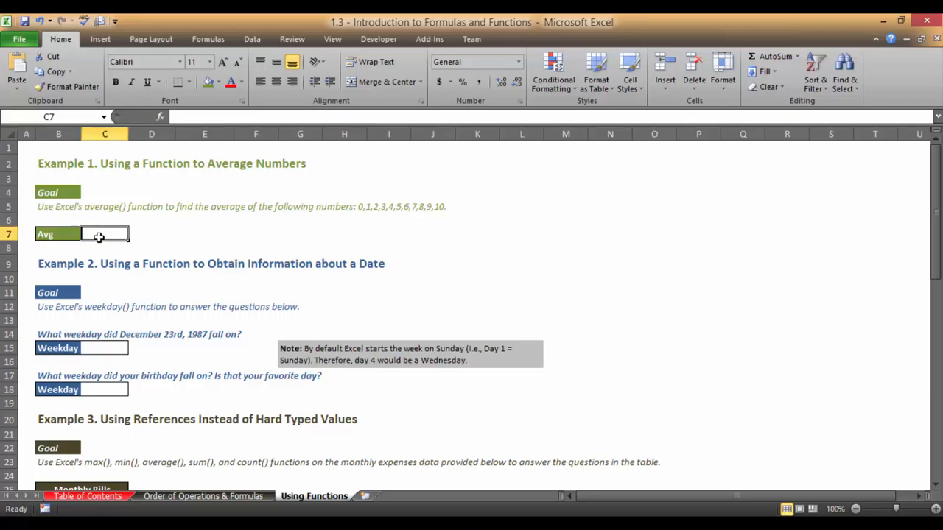
double_click(99, 237)
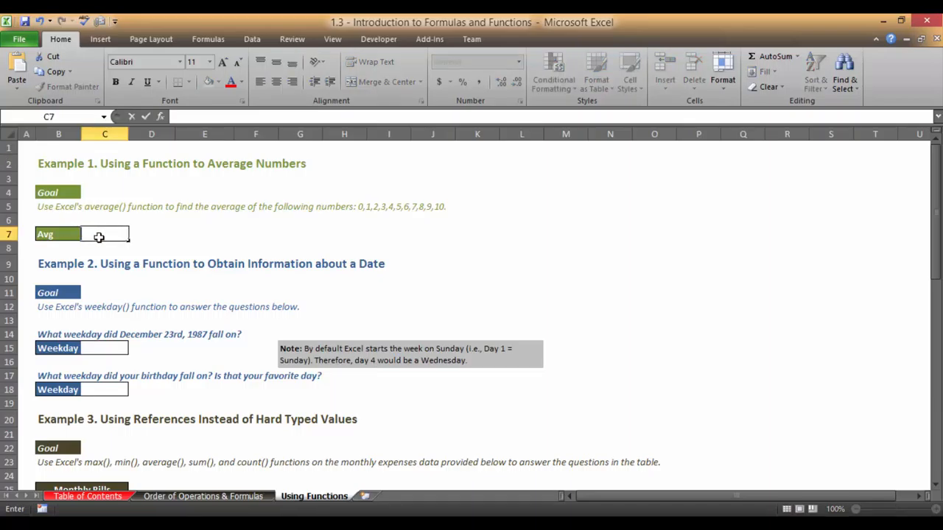
type("=")
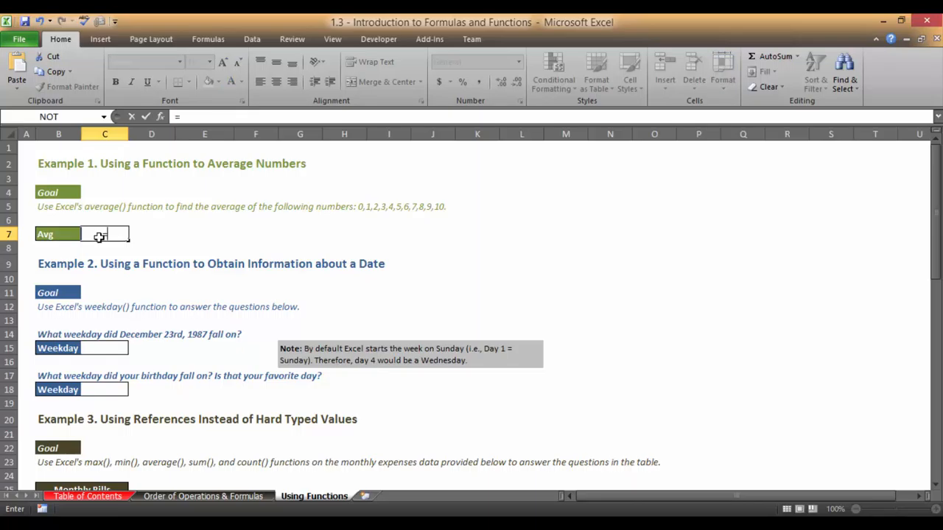
type("a")
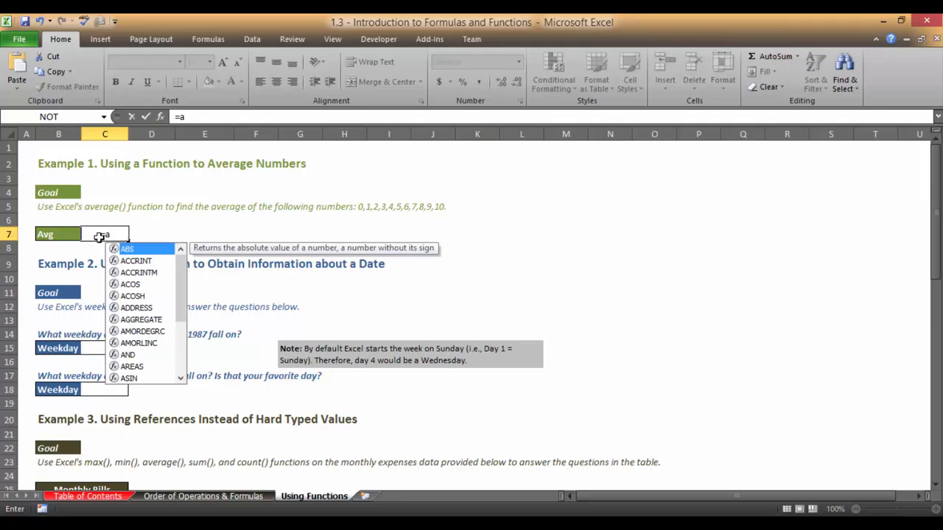
type("vera")
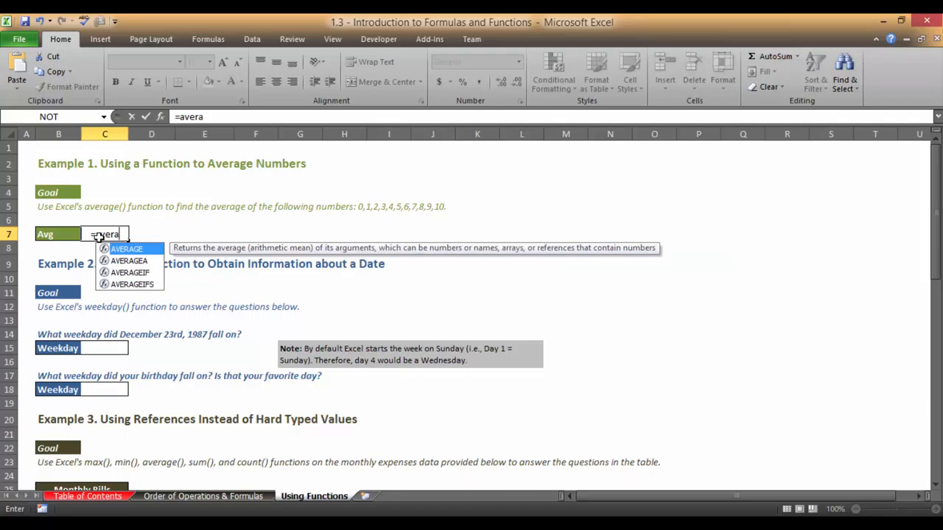
key("Down")
key("Down")
key("Down")
key("Up")
key("Up")
key("Up")
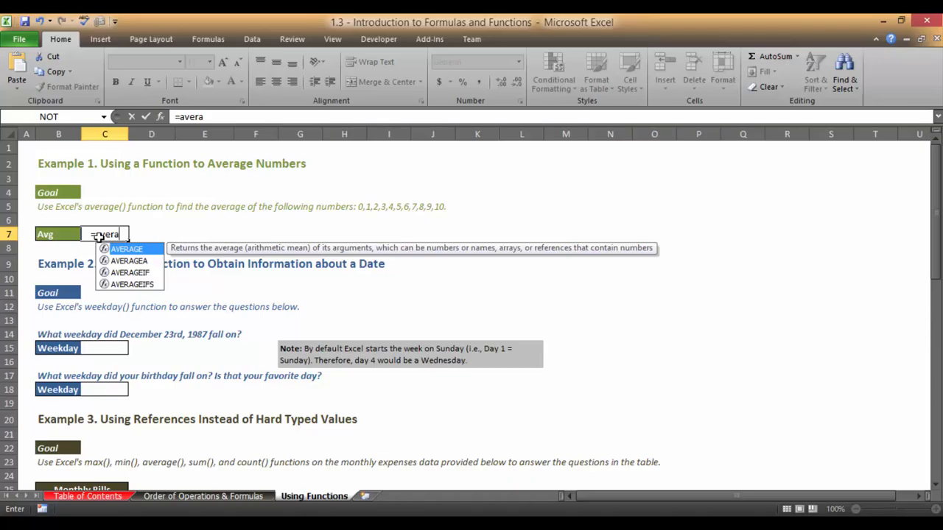
key("Down")
key("Up")
key("Tab")
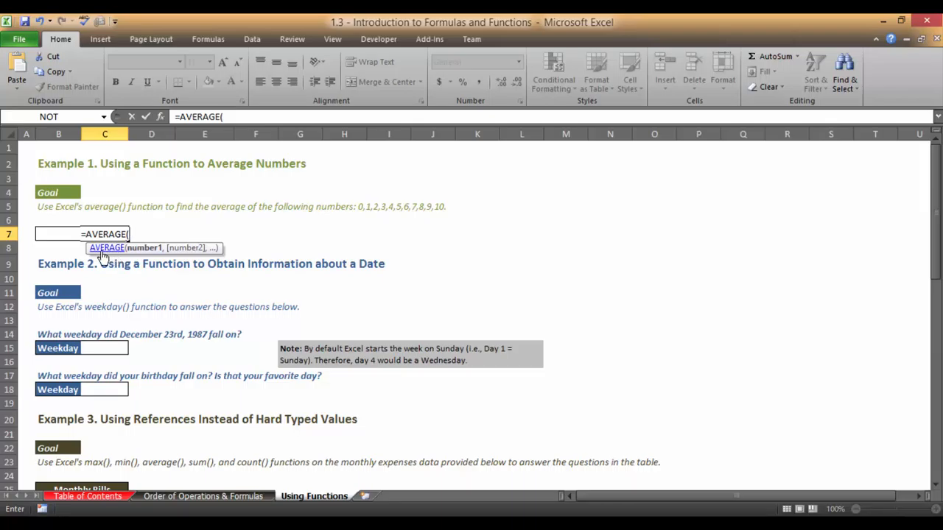
Consult the help article for the AVERAGE function, reading its description and syntax, and close it
left_click(102, 251)
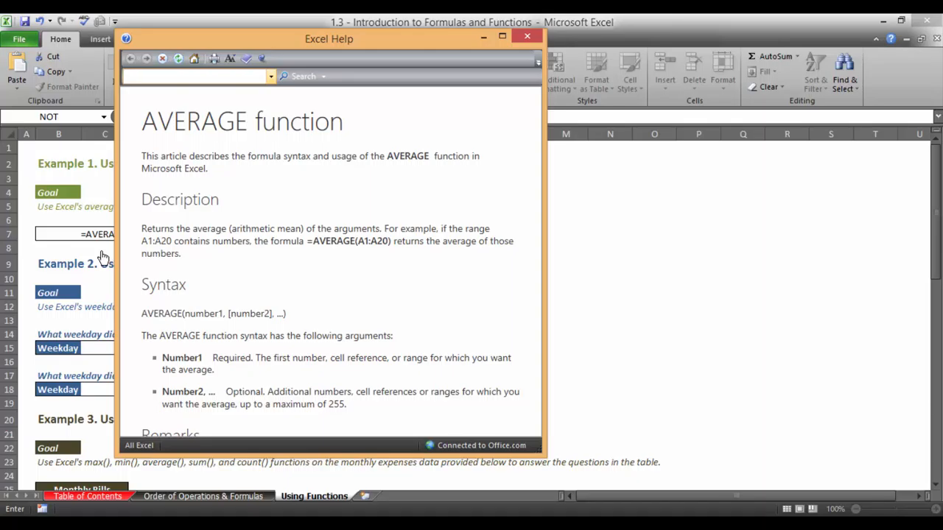
left_click(525, 36)
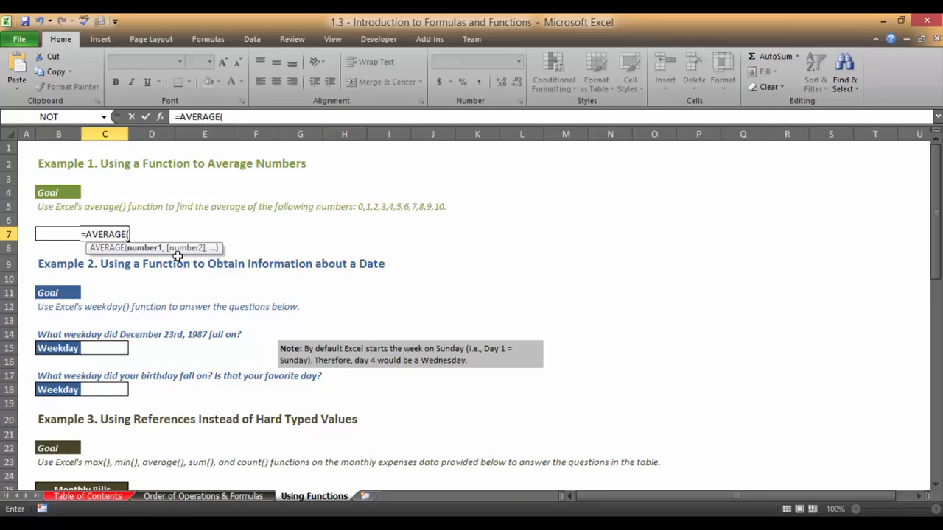
Complete the AVERAGE formula in C7 with the arguments 0,1,2,3,4,5,6,7,8,9,10
type("0")
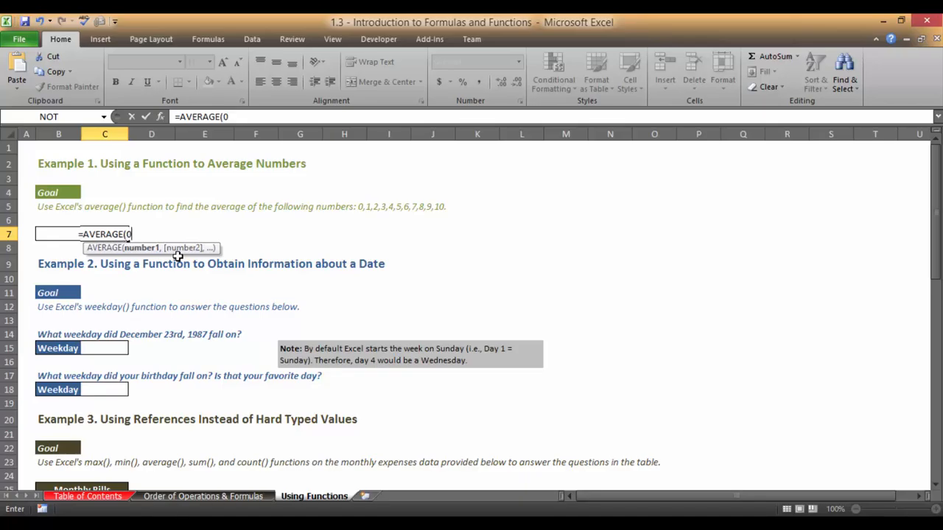
type(",1,")
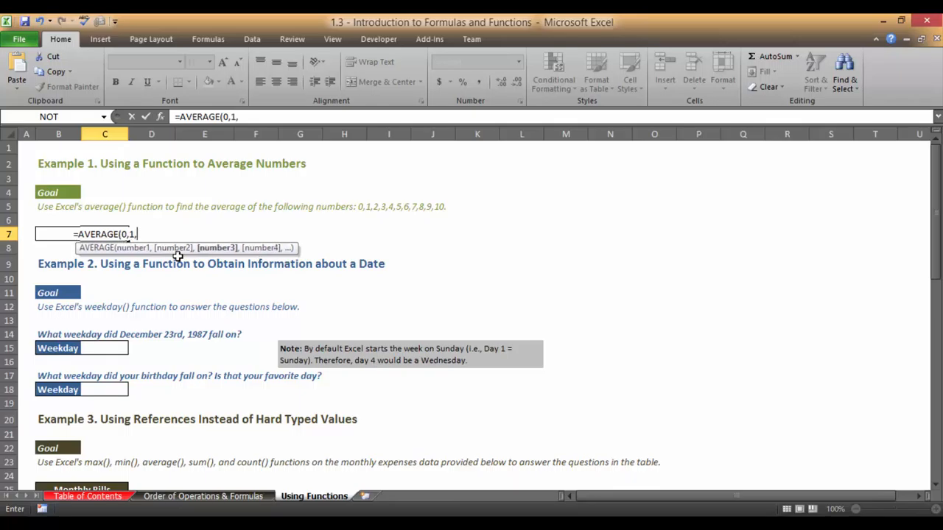
type("2,3,4,")
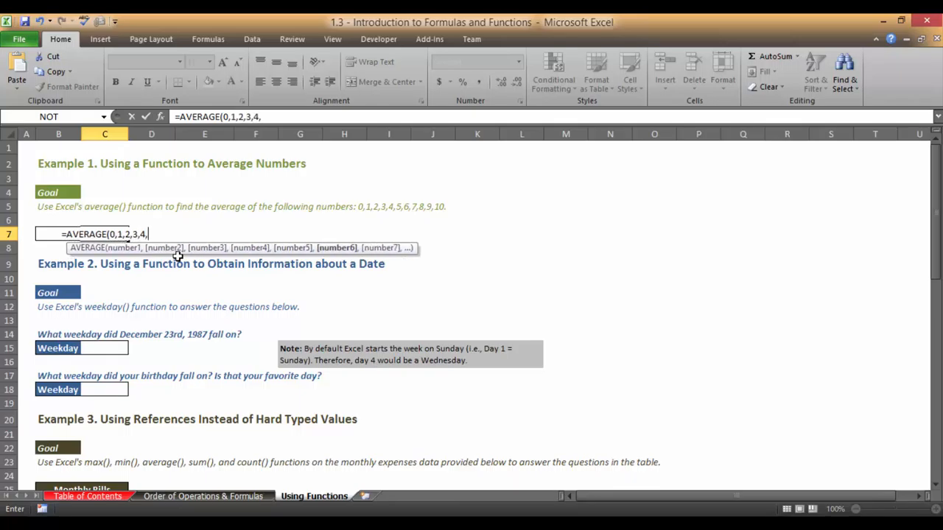
type("5,6,7")
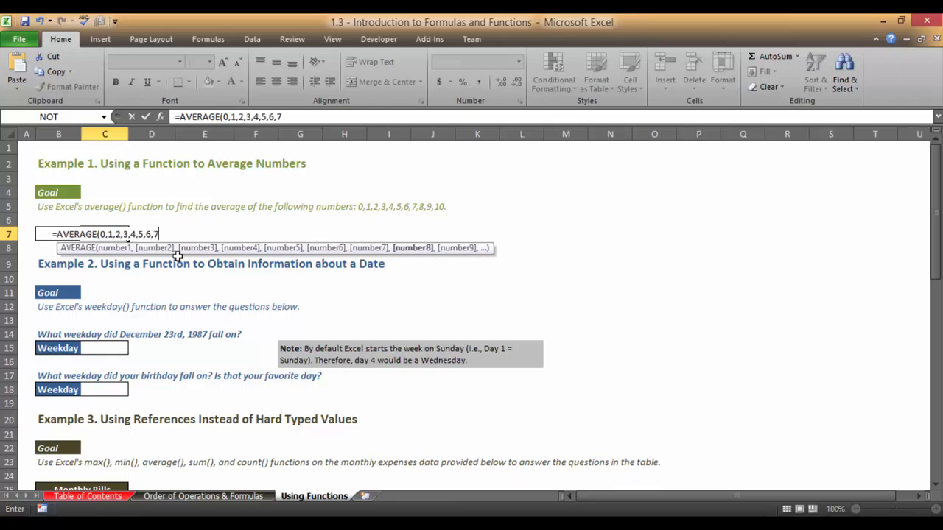
type(",8,9,")
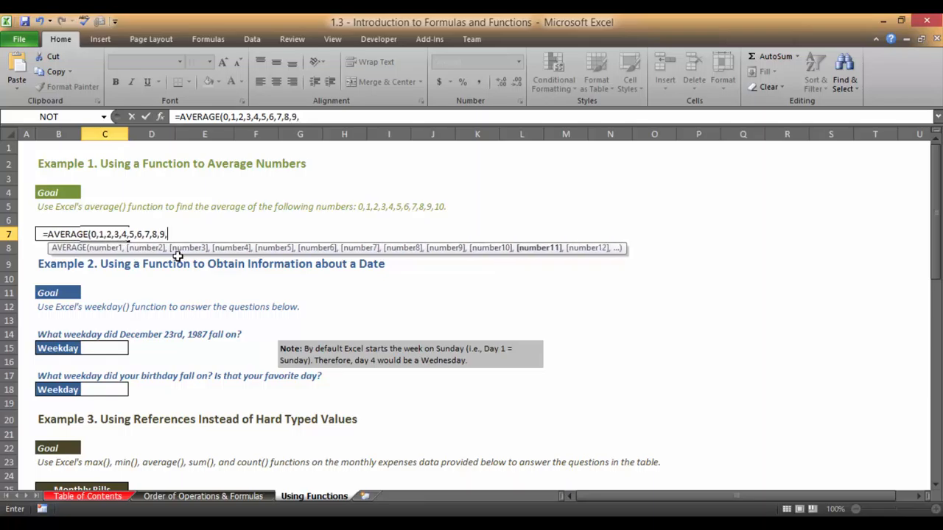
type("10")
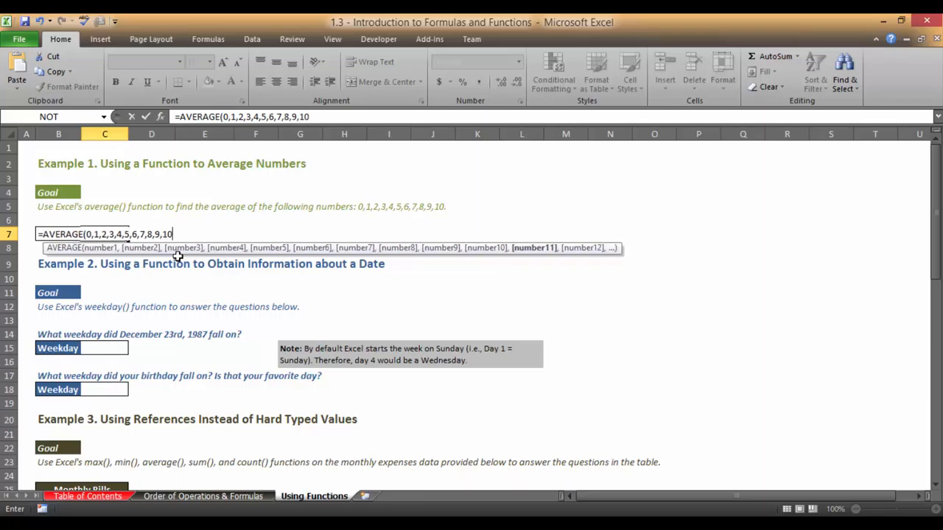
type(")")
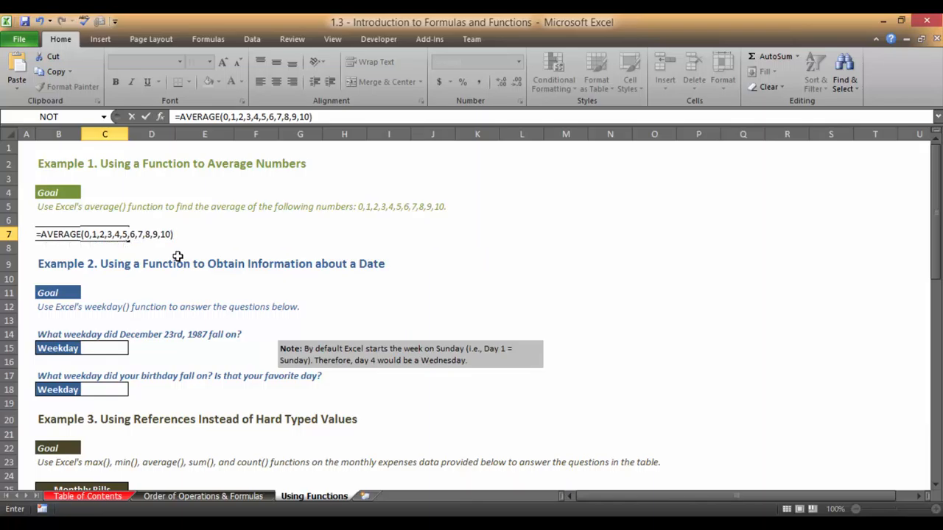
key("Return")
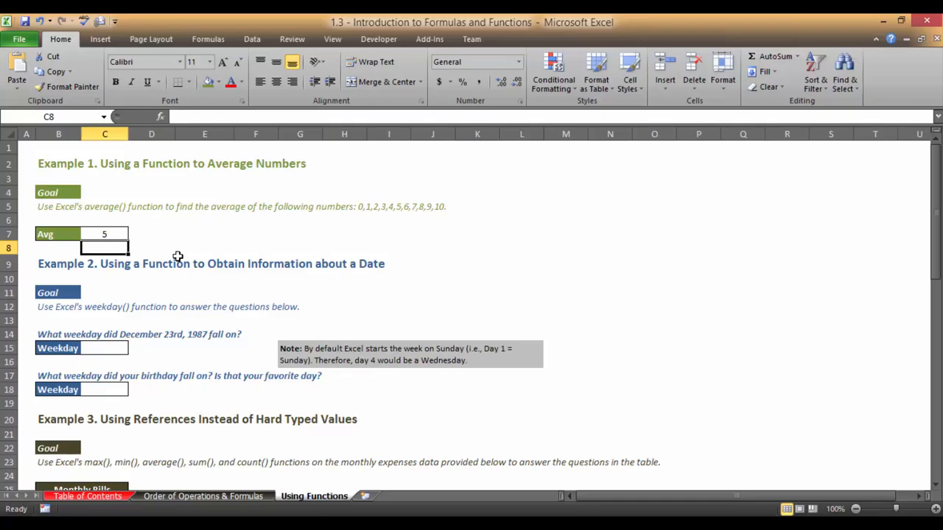
Return to cell C7 to review the AVERAGE formula behind its result
key("Up")
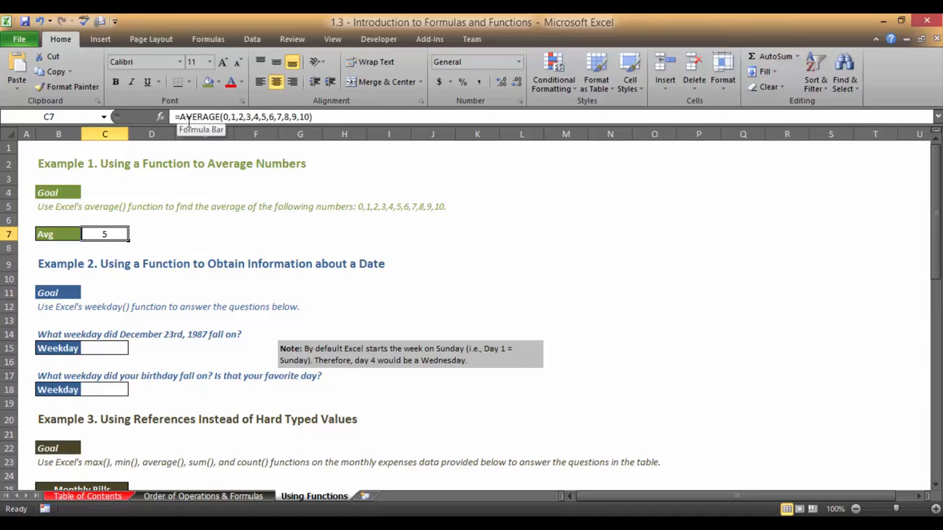
key("Down")
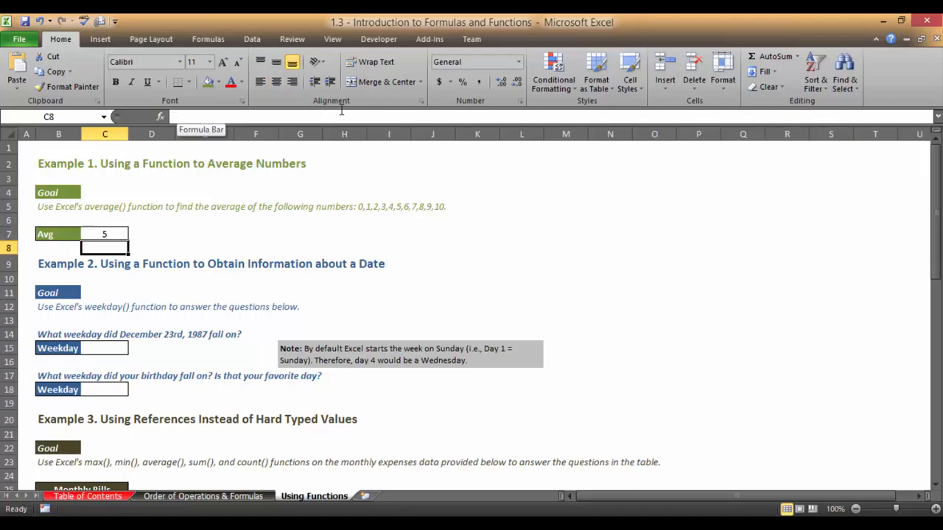
key("Up")
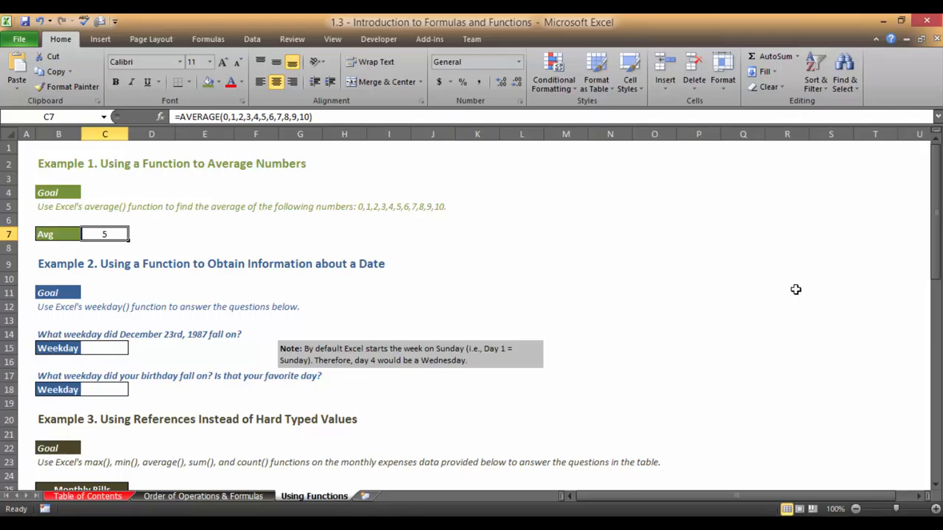
Enter the formula =weekday("12/23/1987") in cell C15 to answer the first weekday question of Example 2
left_click(110, 349)
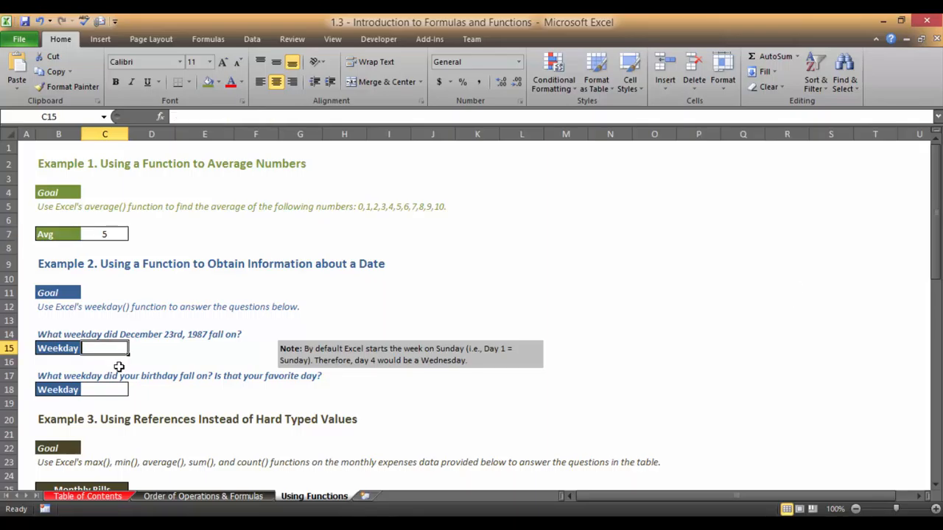
type("=wee")
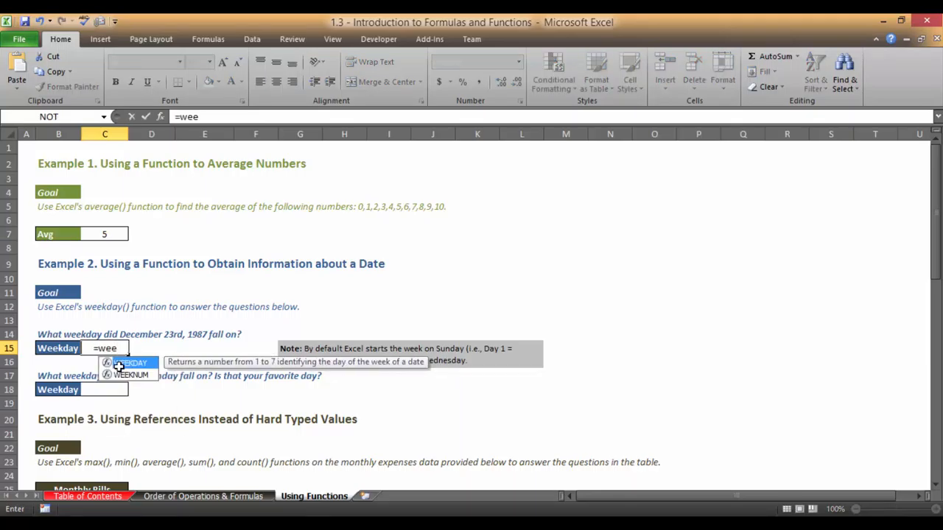
type("kday(")
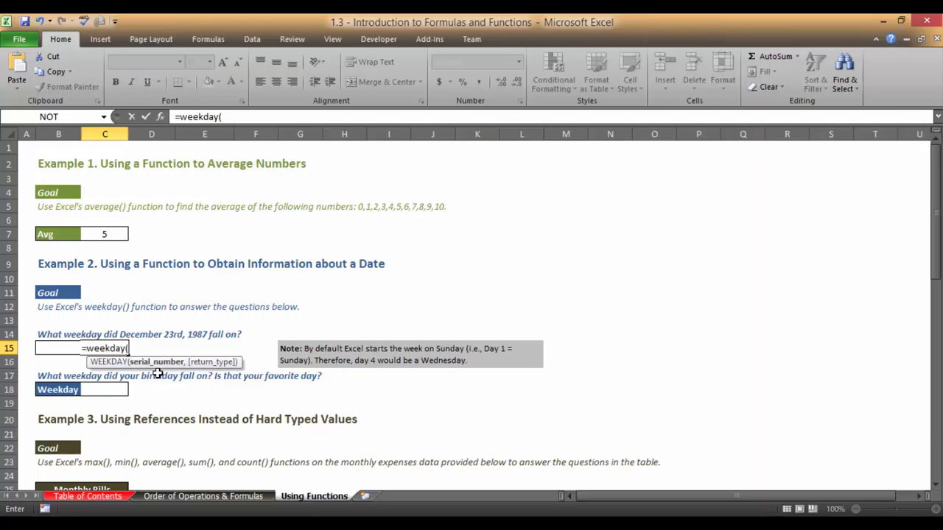
type("\"")
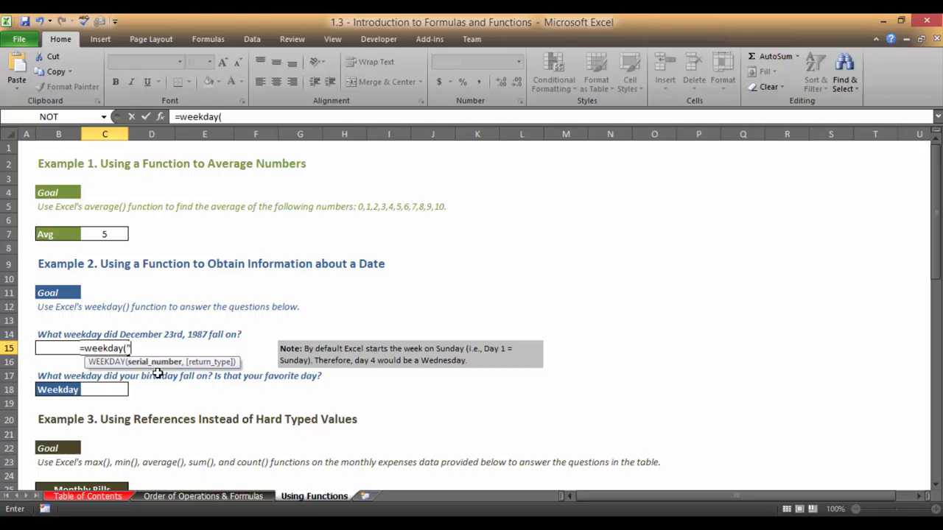
type("12")
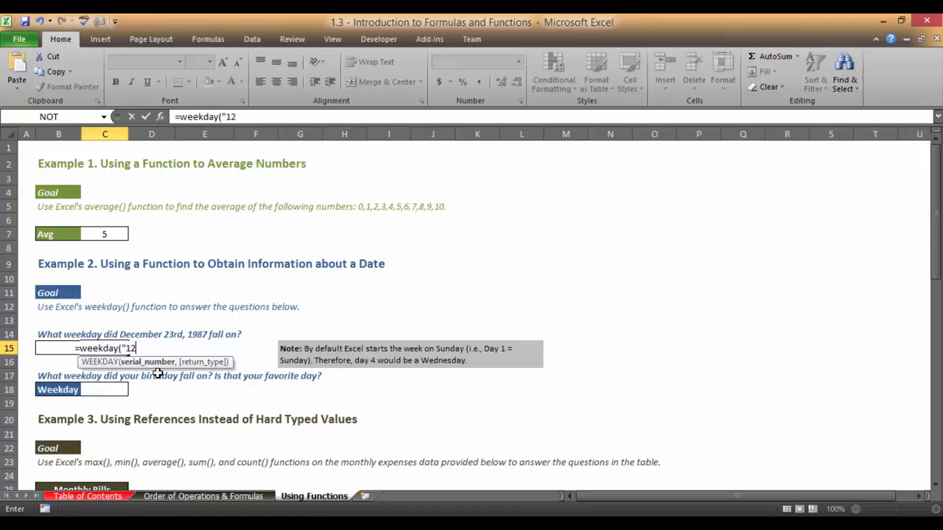
type("/23/1")
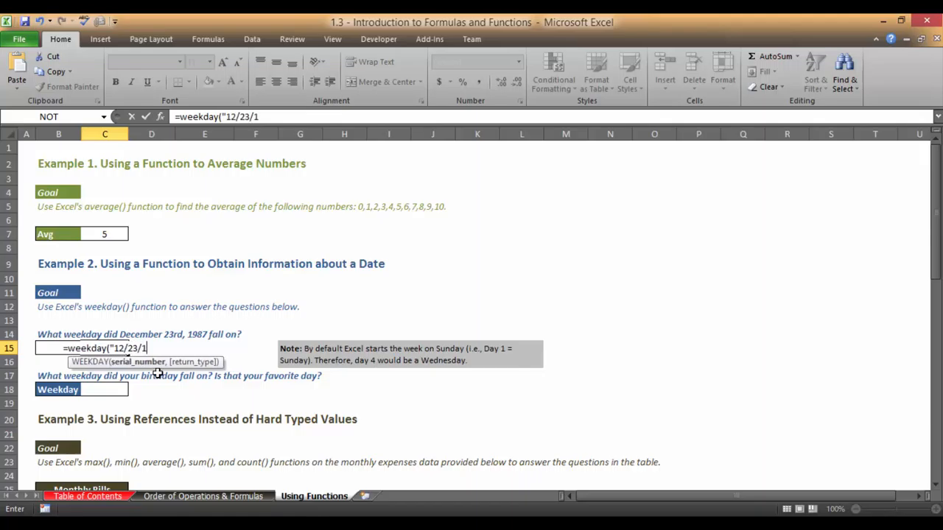
type("987\"")
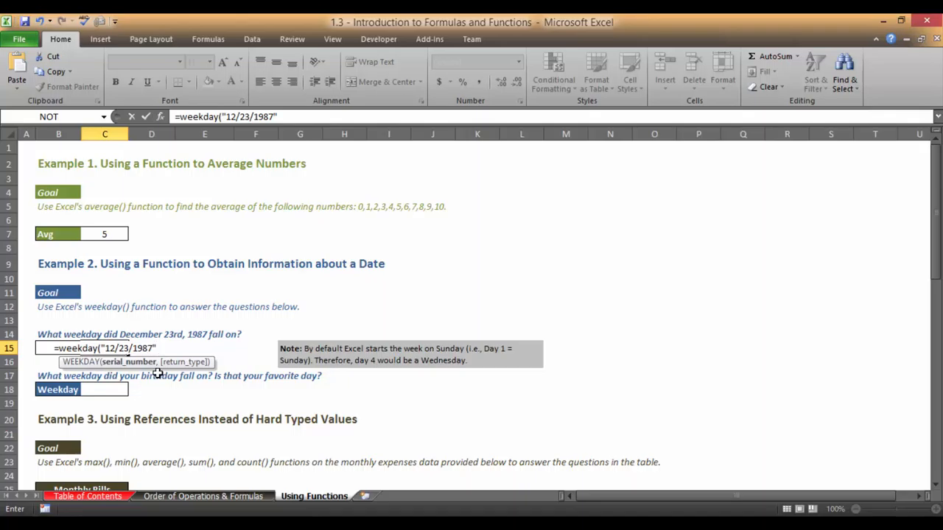
type(")")
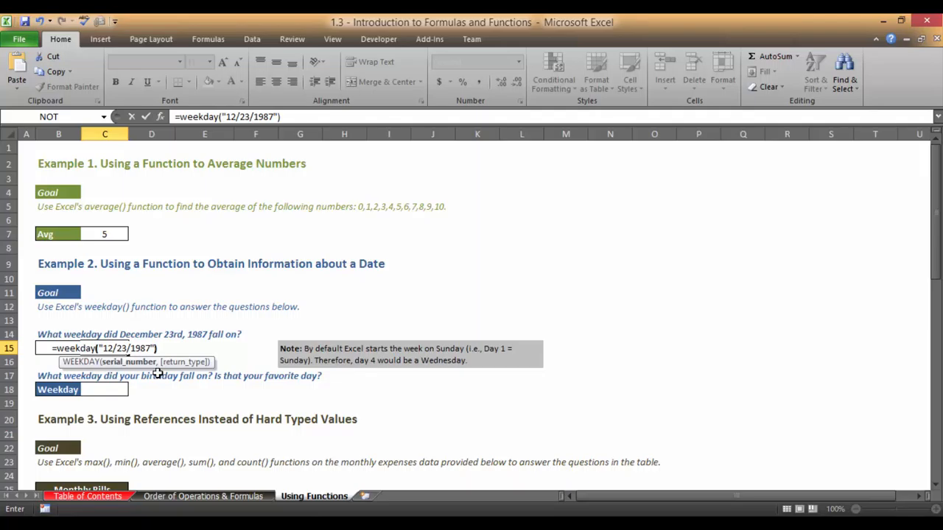
key("Return")
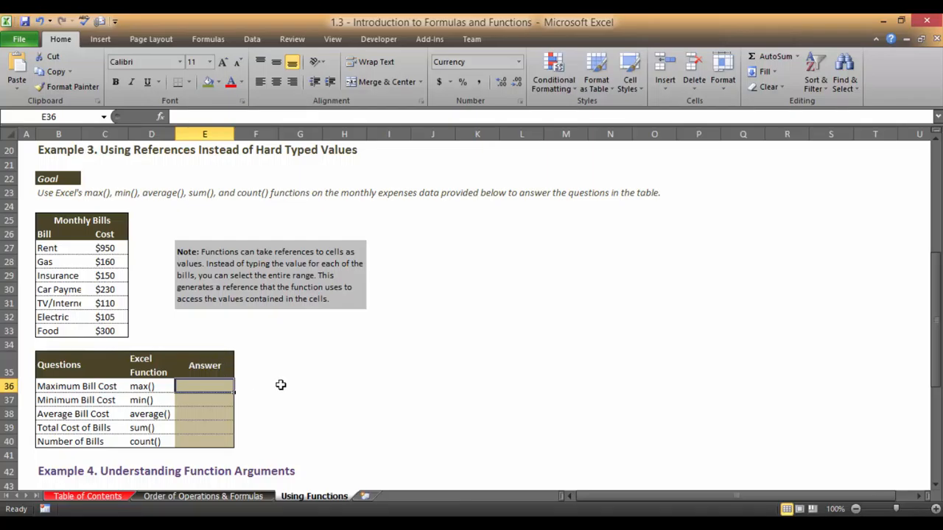
Enter =max(C27:C33) in cell E36 to find the Maximum Bill Cost from the monthly bills
type("=max(")
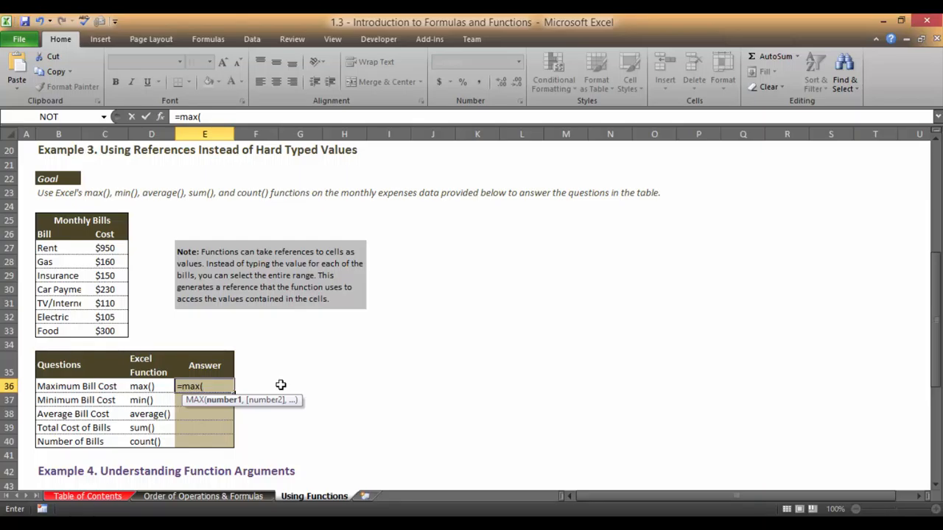
left_click(108, 248)
left_click_drag(108, 249, 109, 330)
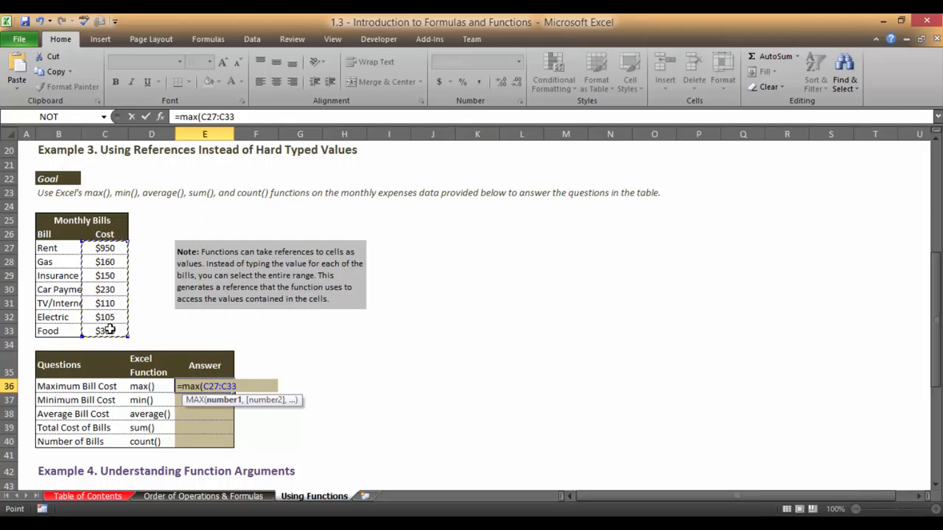
type(")")
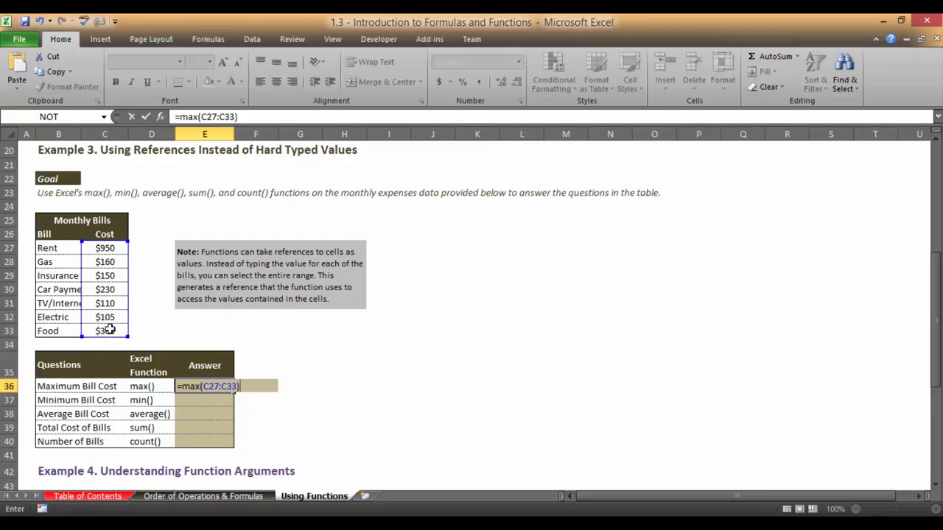
key("Return")
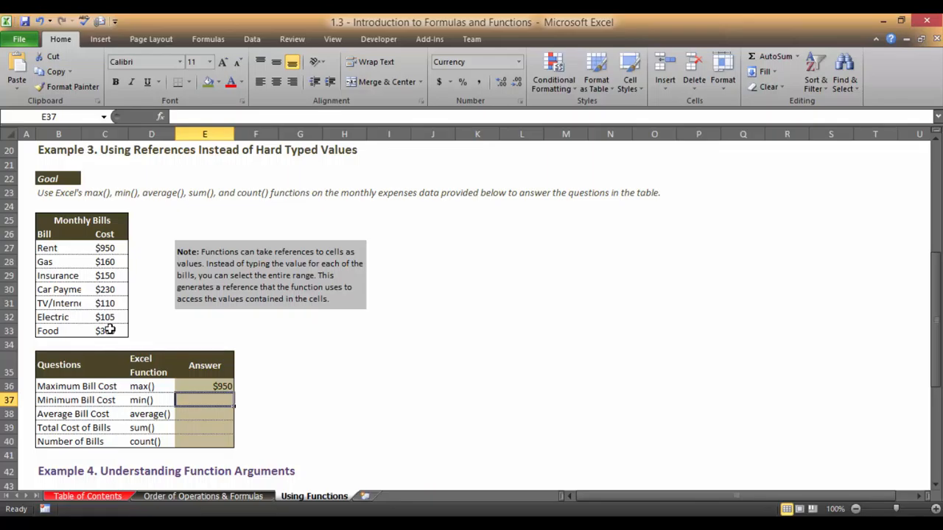
Enter =min(C27:C33) in cell E37 to find the Minimum Bill Cost
type("=")
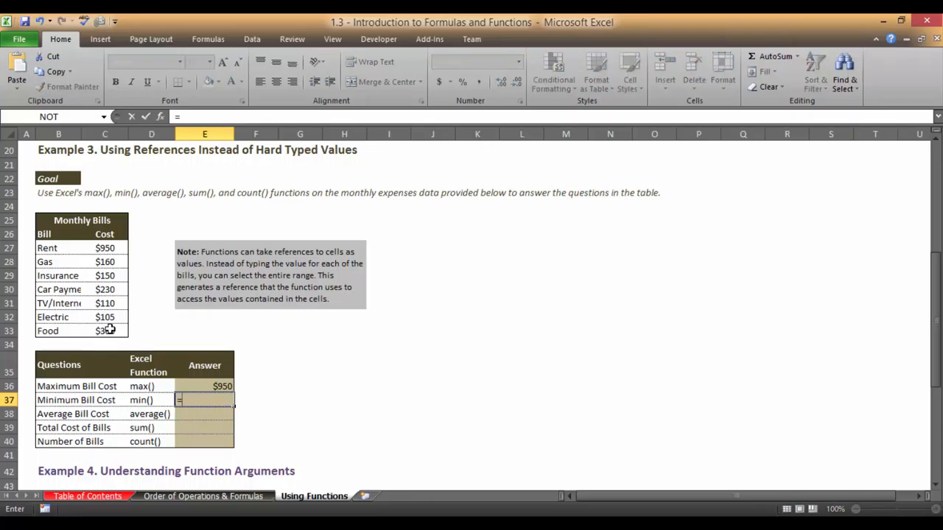
type("min(")
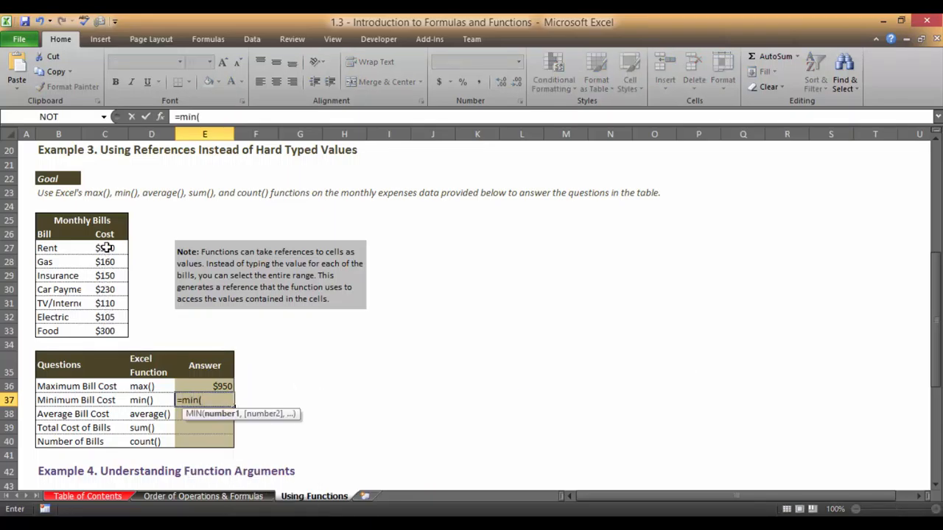
left_click_drag(104, 248, 110, 330)
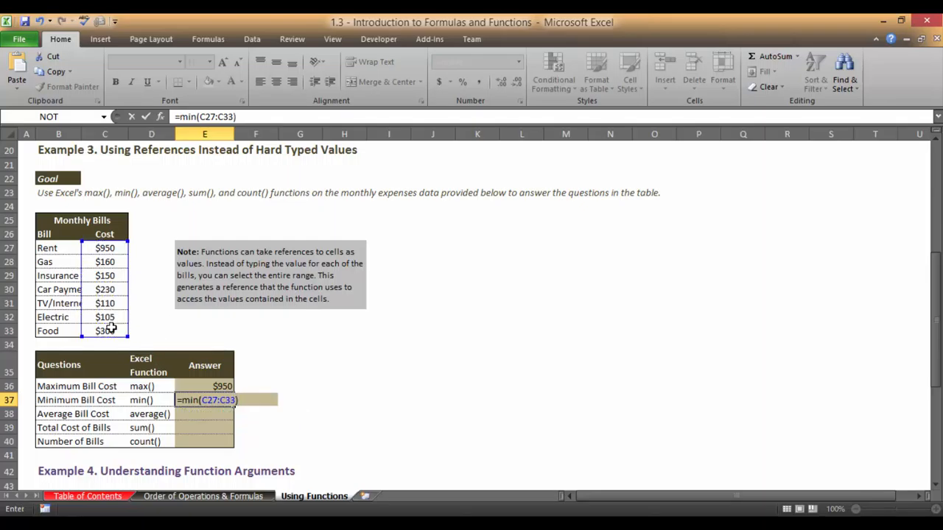
key("Return")
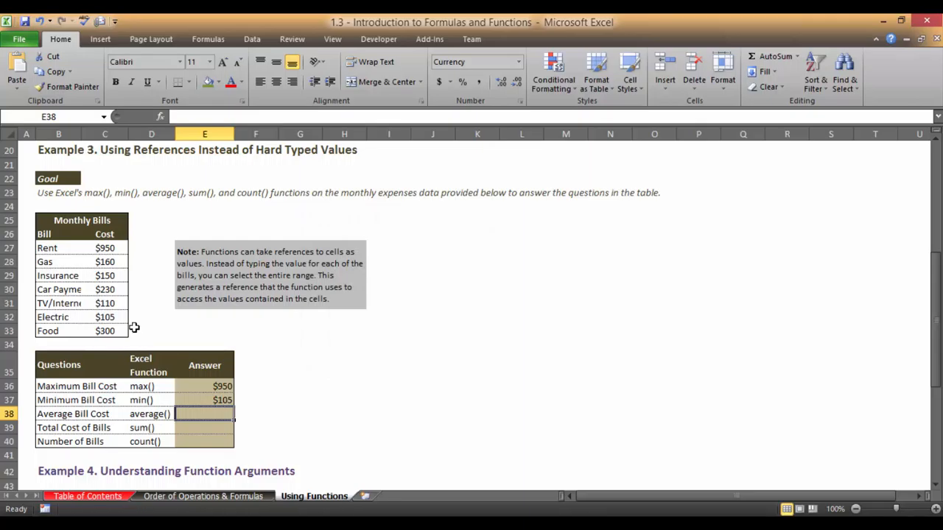
Enter =average(C27:C33) in cell E38 to calculate the Average Bill Cost
type("=averag")
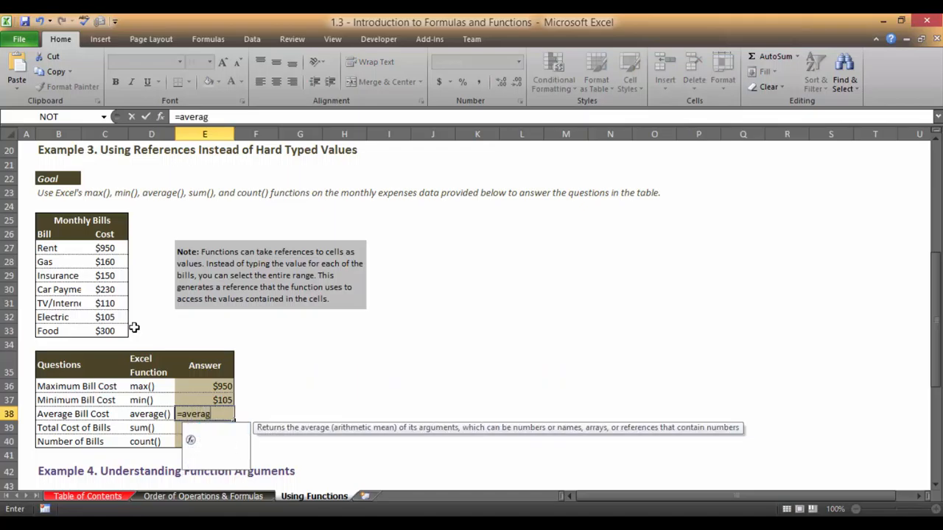
type("e(")
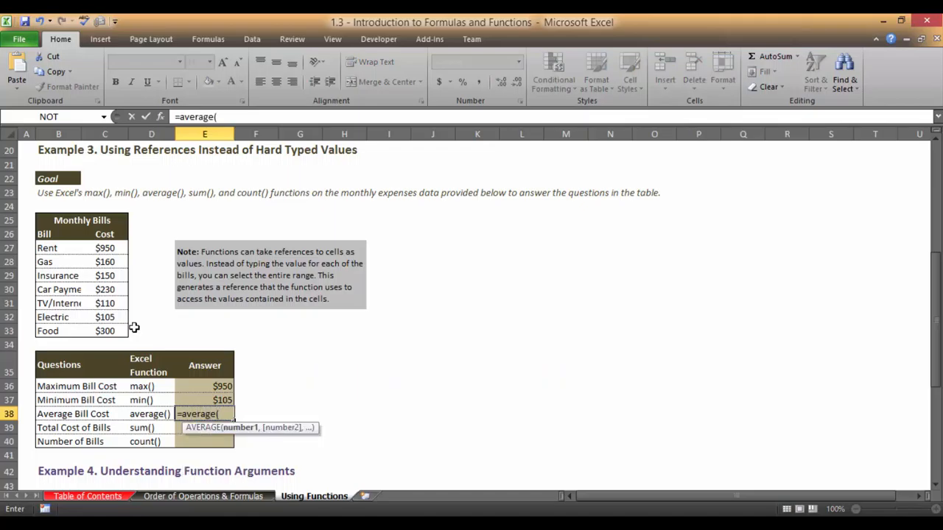
left_click_drag(107, 250, 105, 330)
type(")")
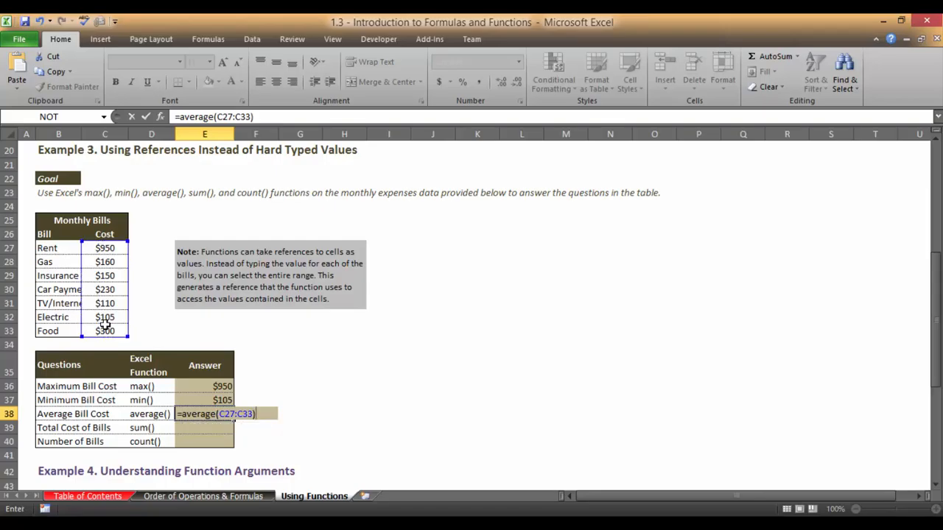
key("Return")
Enter =sum(C27:C33) in cell E39 to calculate the Total Cost of Bills
type("=sum(")
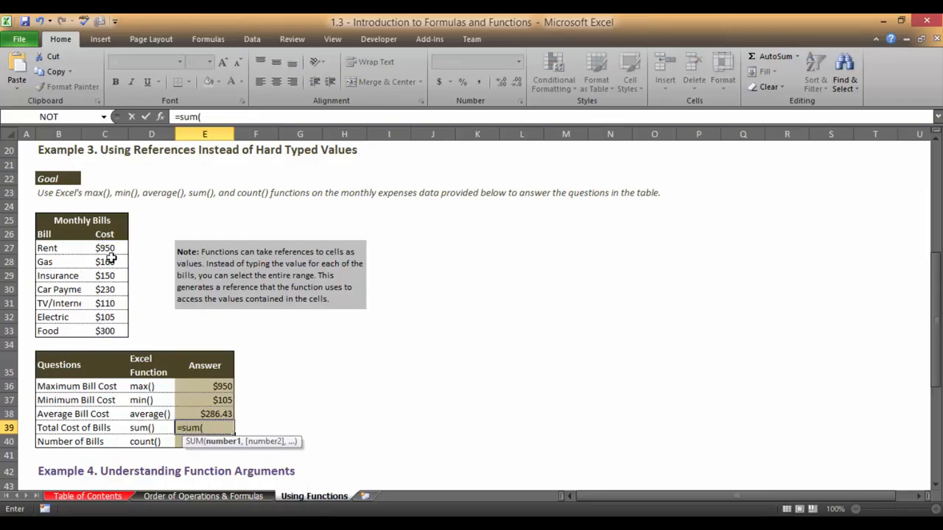
left_click_drag(106, 249, 107, 330)
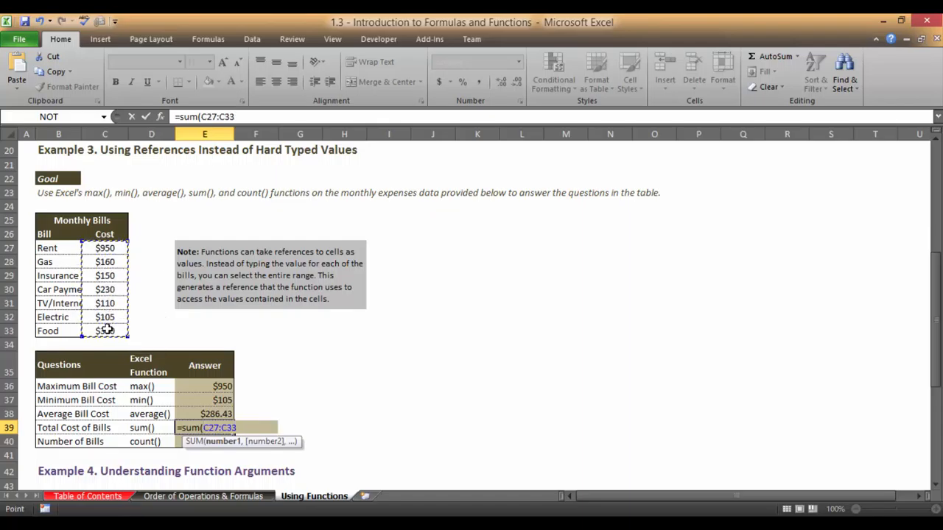
type(")")
key("Return")
Enter =count(C27:C33) in cell E40 to count the Number of Bills
type("=c")
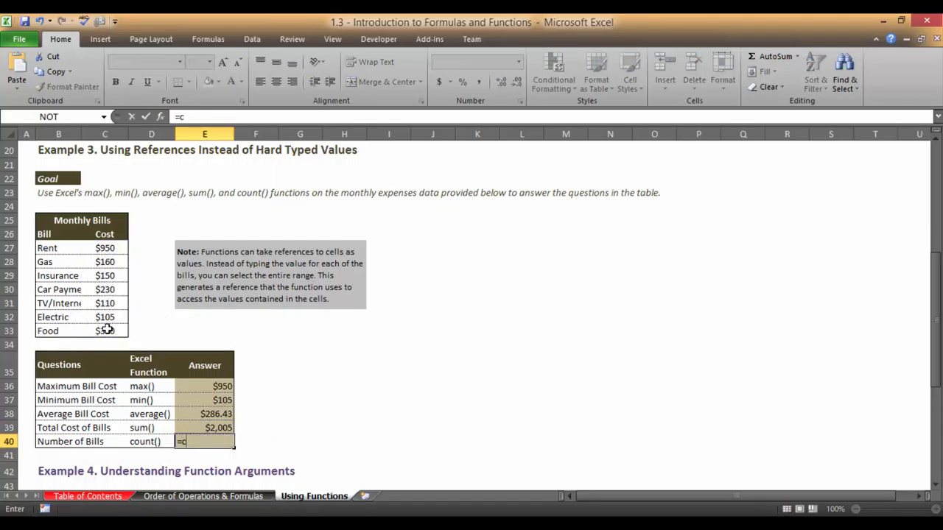
type("ount(")
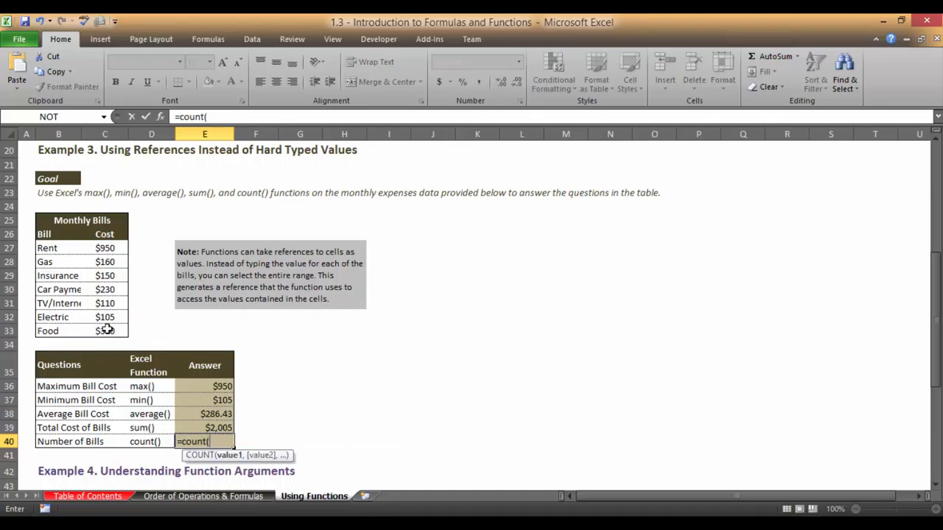
left_click_drag(103, 247, 101, 330)
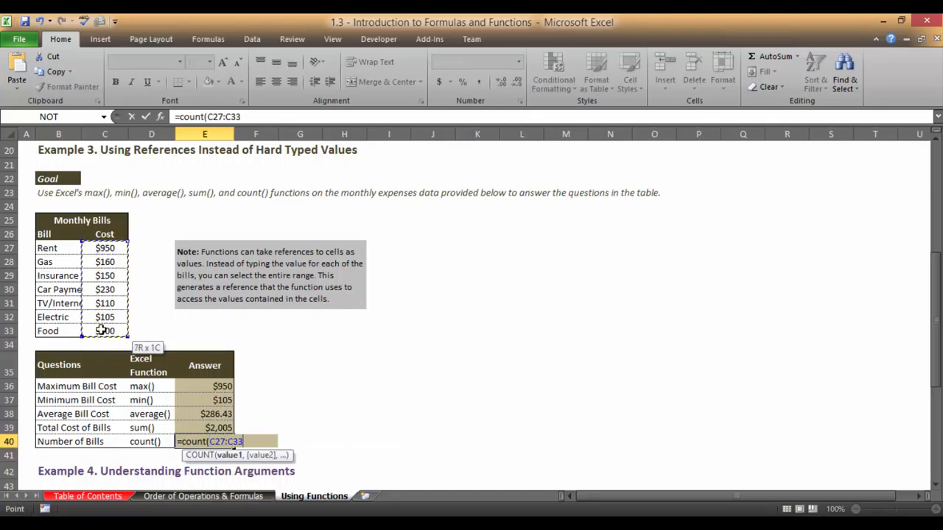
type(")")
key("Return")
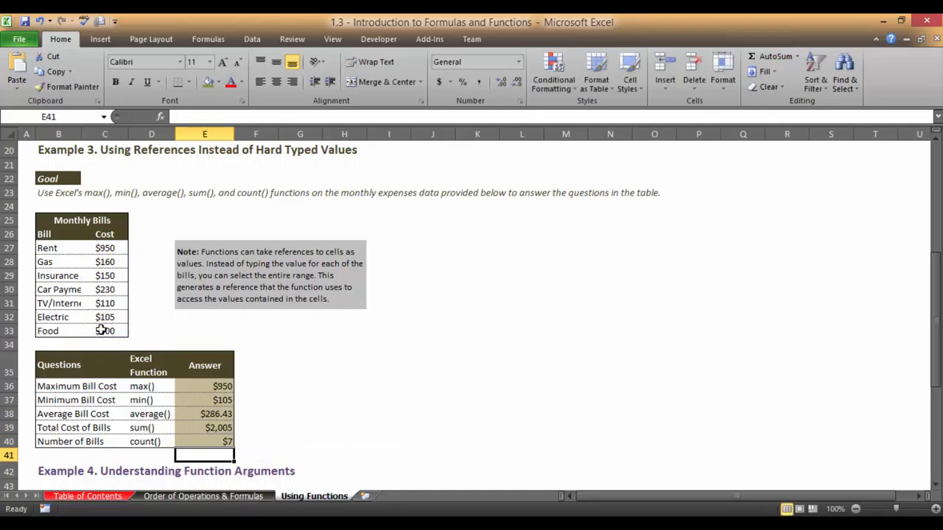
Format the Number of Bills answer in E40 as Number with no decimal places
key("Up")
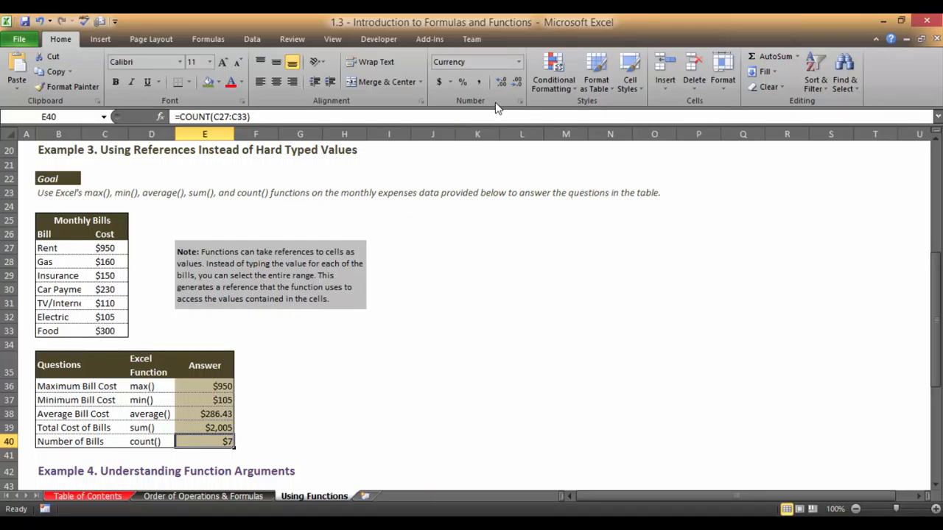
left_click(518, 62)
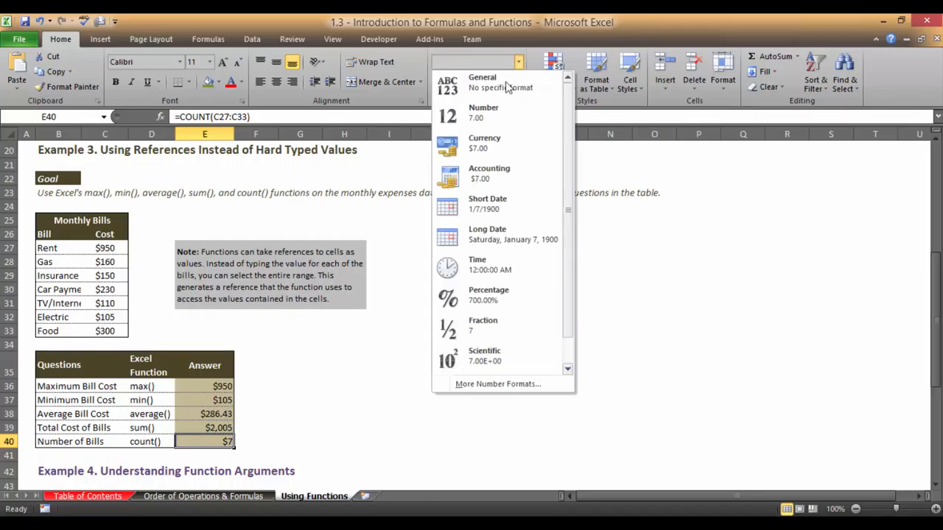
left_click(489, 118)
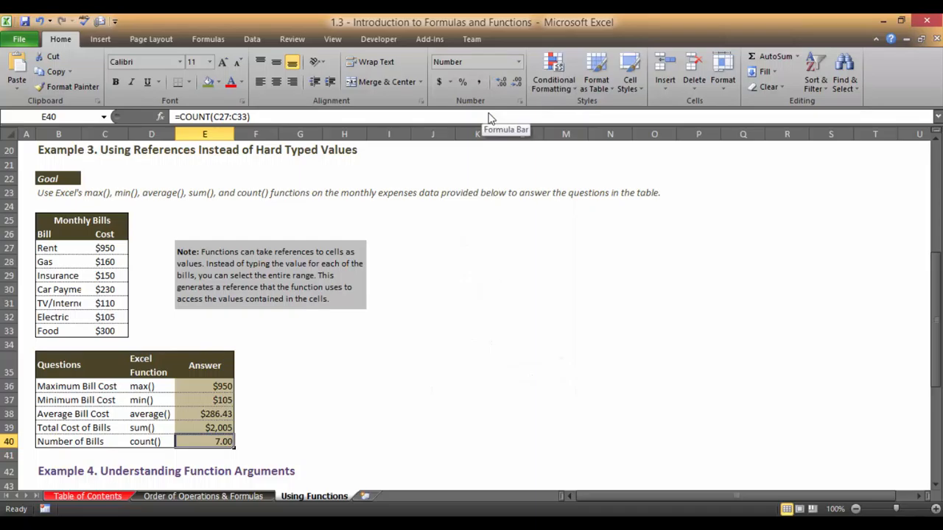
left_click(516, 83)
left_click(515, 82)
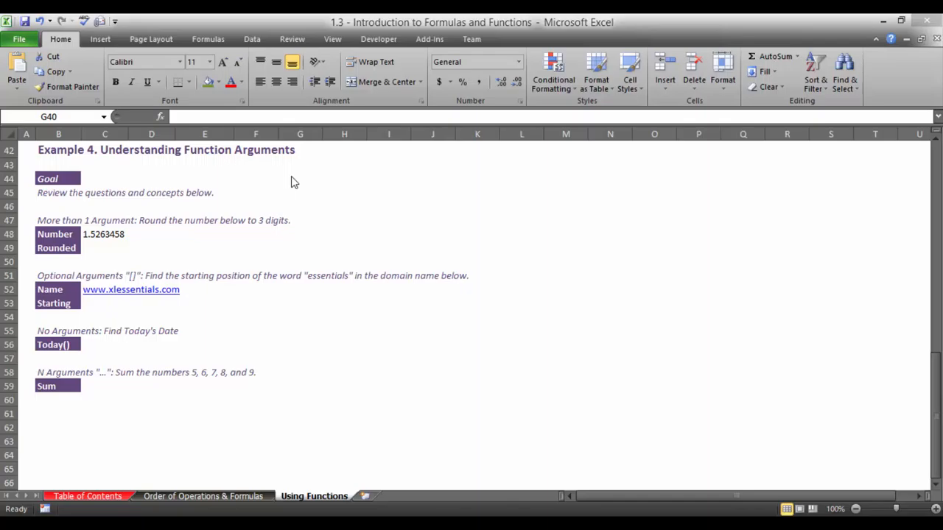
Enter =mround(C48,1) in the Rounded cell C49 of Example 4
left_click(112, 248)
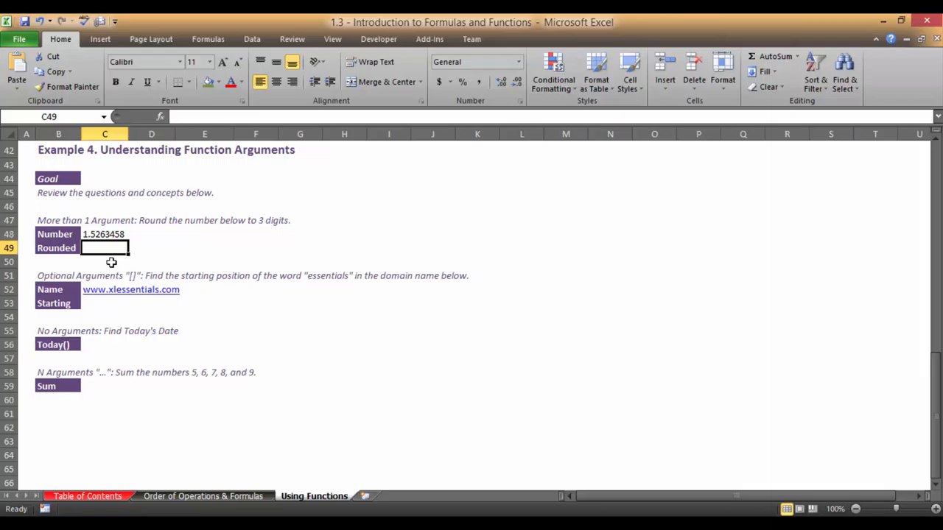
type("=mround")
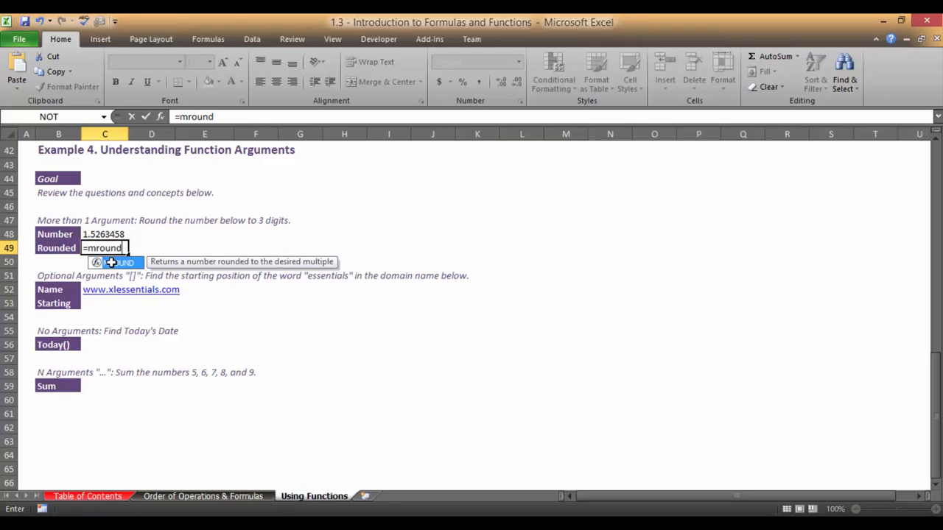
type("(")
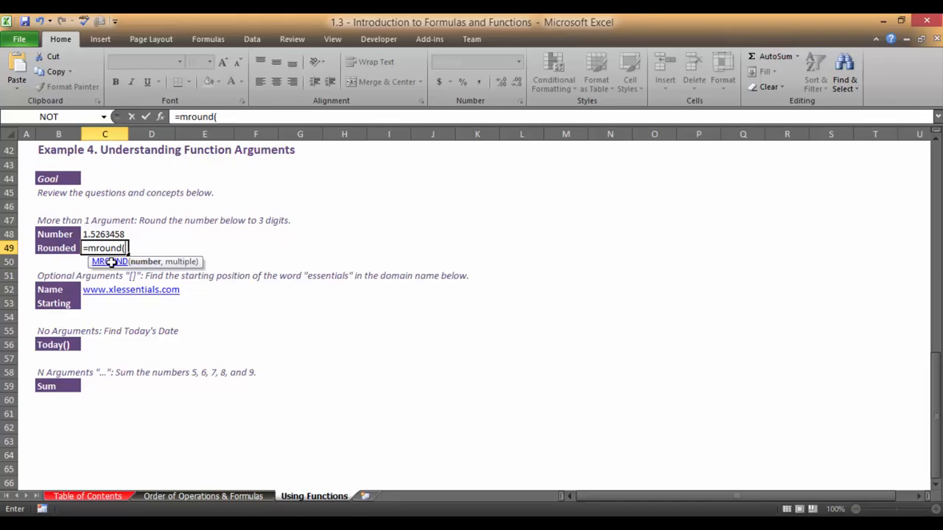
left_click(106, 234)
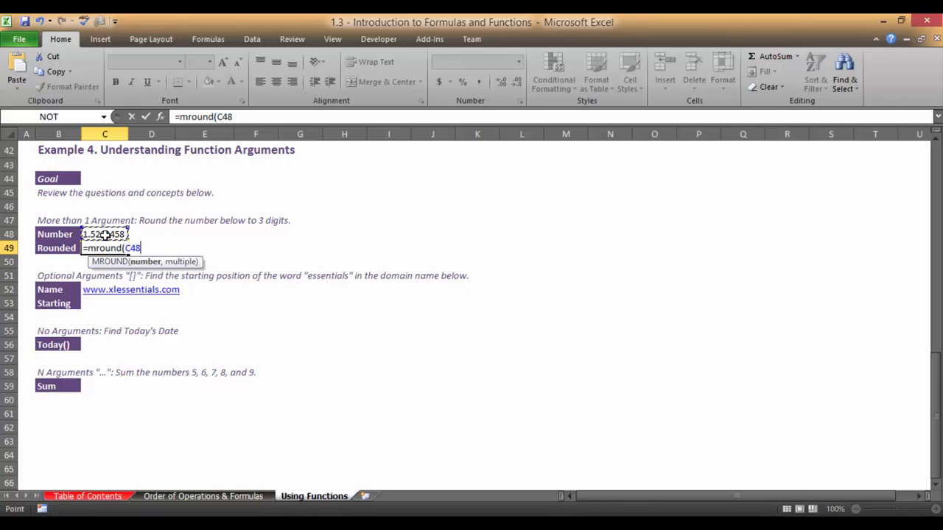
type(",")
type("1)")
key("Return")
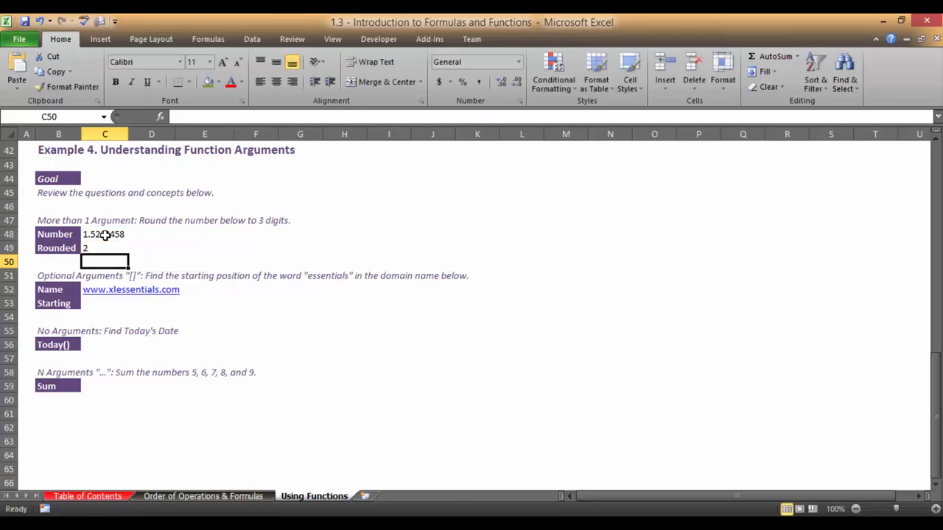
Change the multiple argument of the MROUND formula in C49 to 0.1
key("Up")
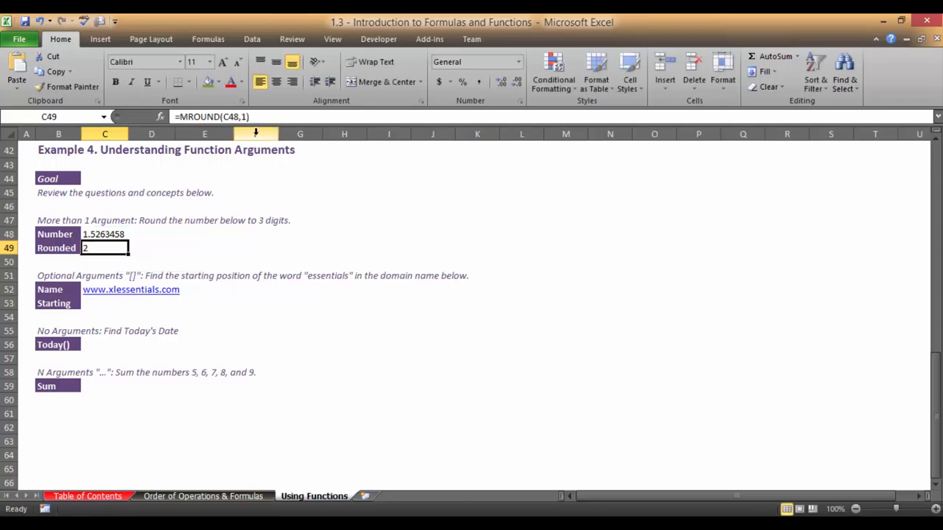
left_click(245, 116)
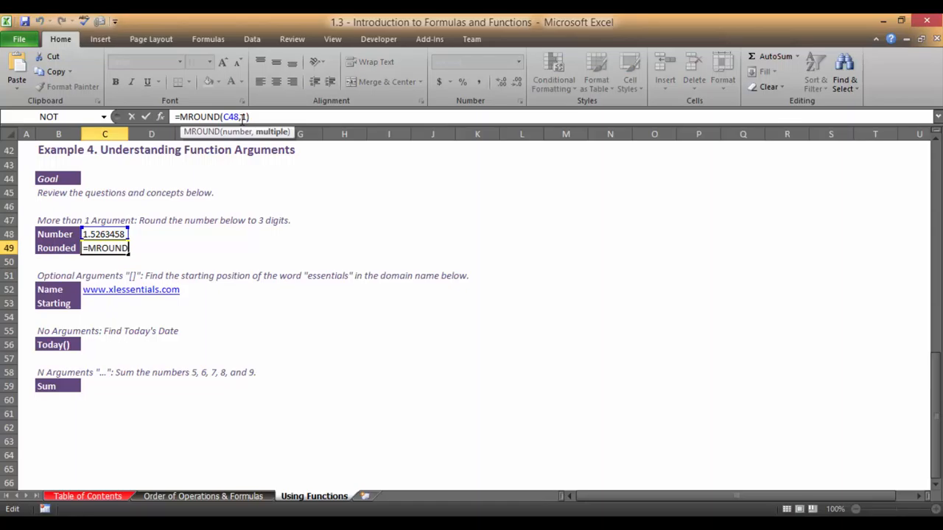
type(".")
key("Return")
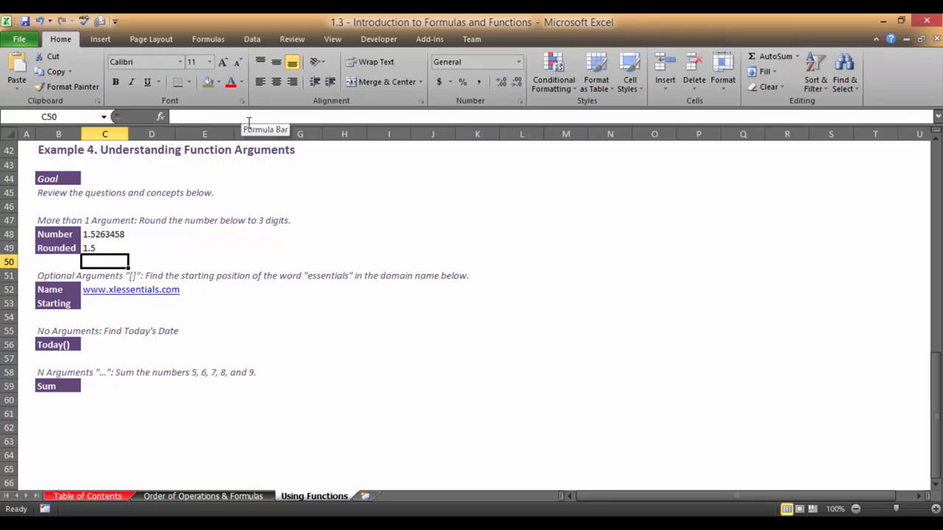
Refine the MROUND multiple in C49 to 0.001 and reselect the cell to check its formula
key("Up")
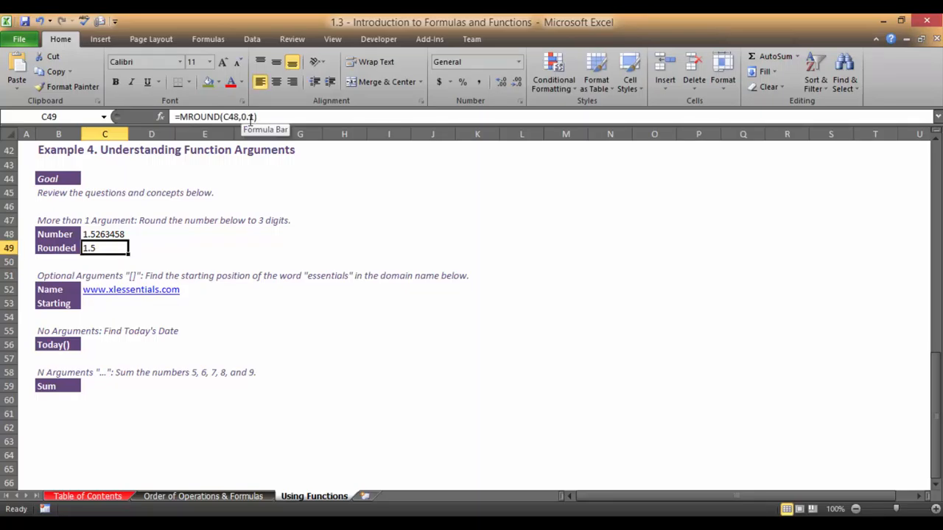
left_click(253, 117)
type("0")
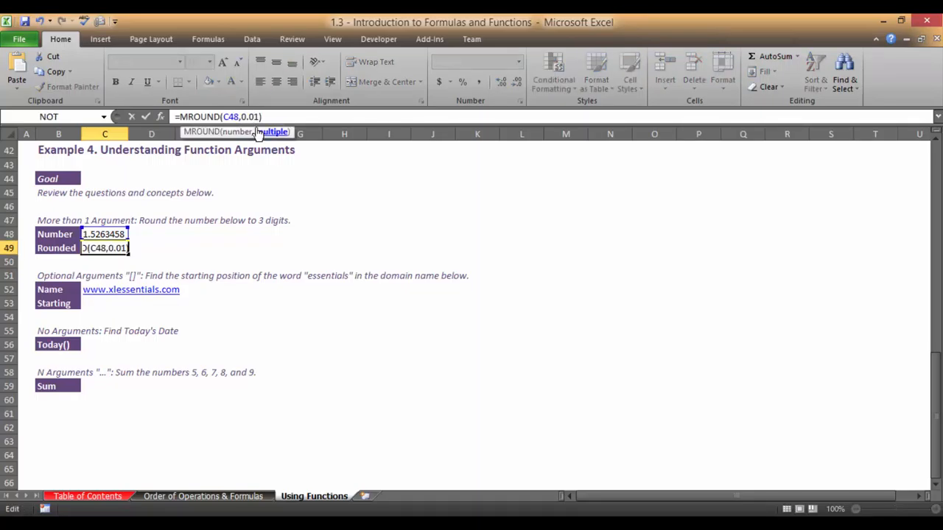
type("0")
key("Return")
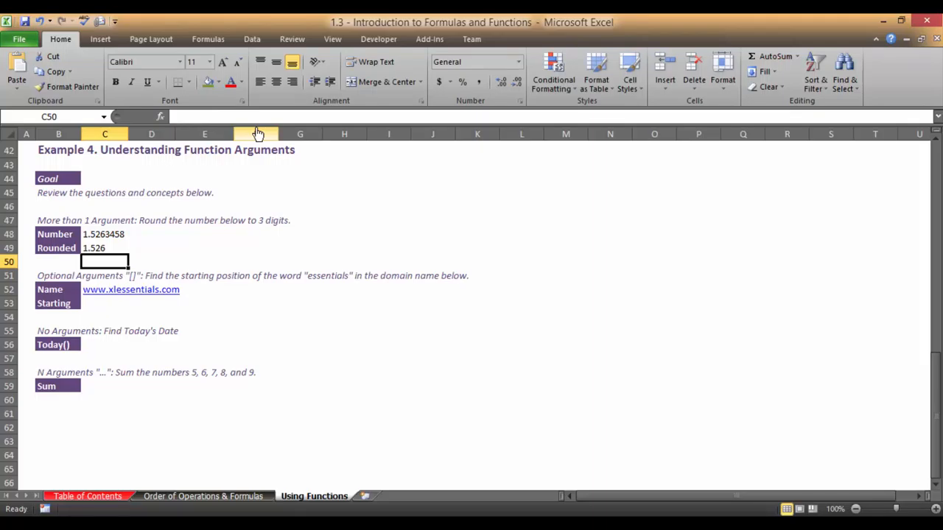
key("Up")
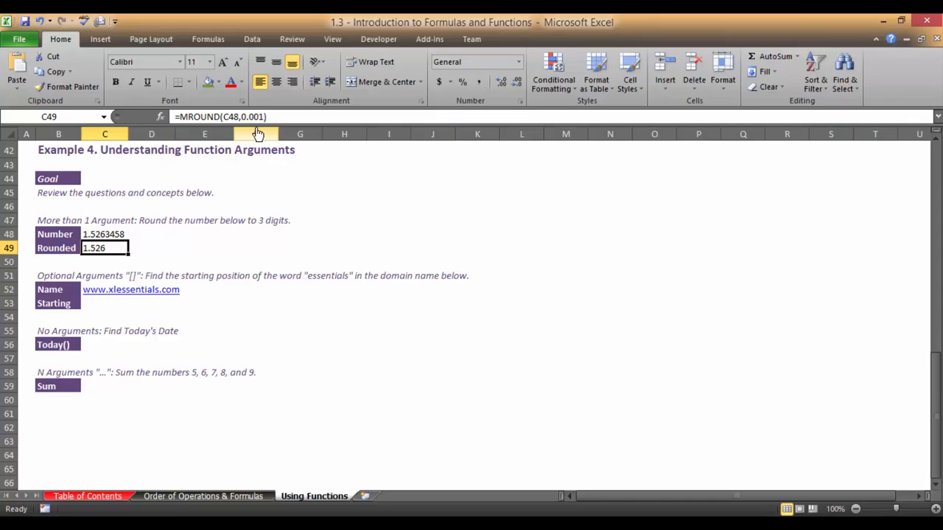
Enter =find("essentials",C52) in the Starting cell C53 to locate the word within the domain name
key("Down")
key("Down")
key("Down")
key("Down")
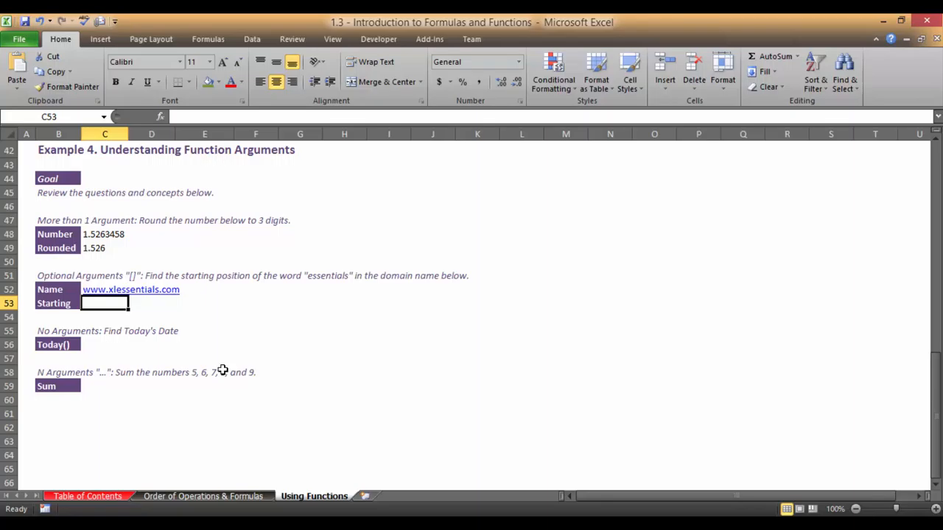
type("=fin")
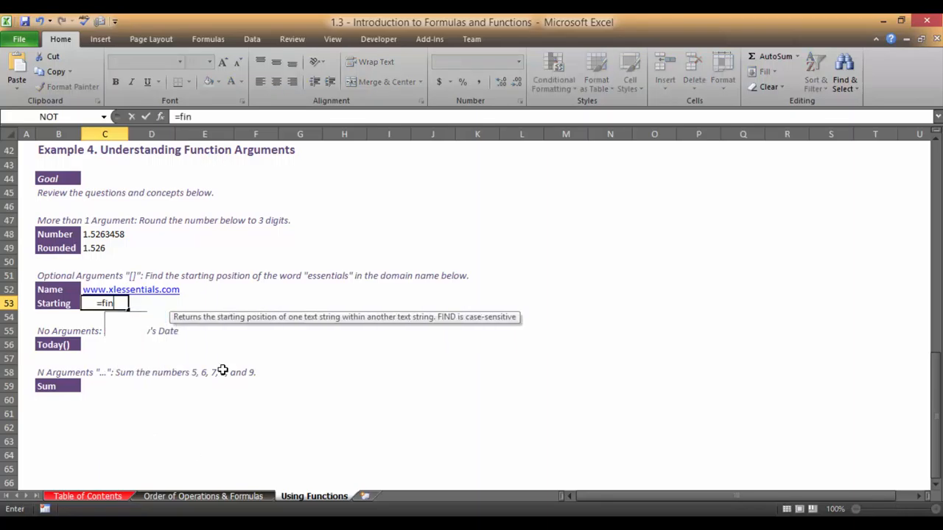
type("d")
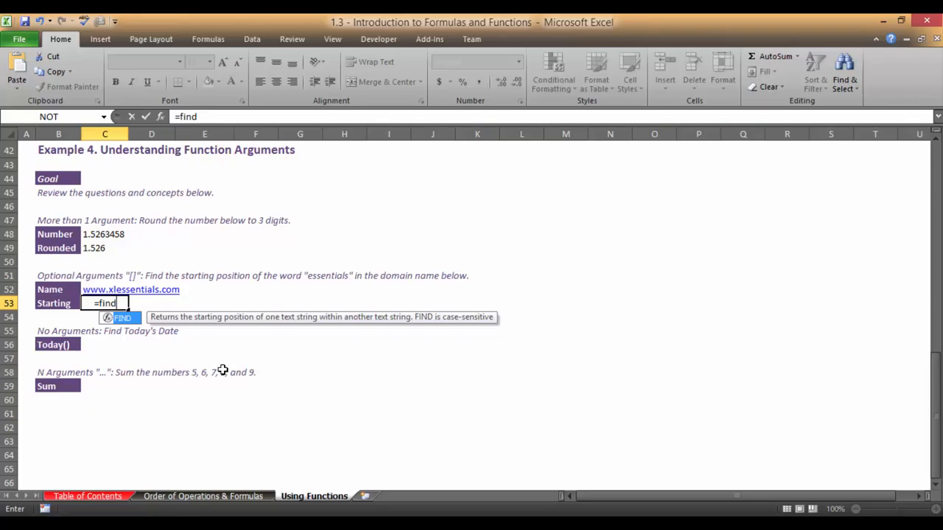
type("(")
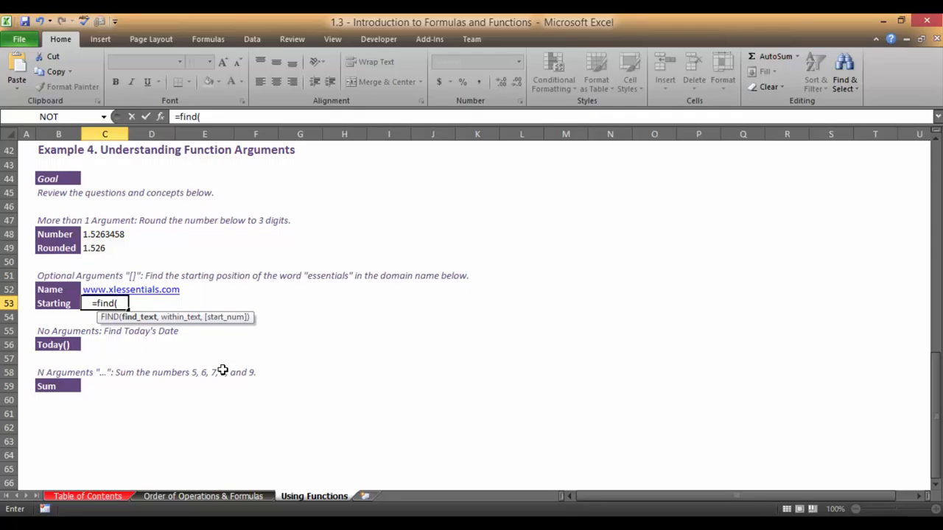
type("\"")
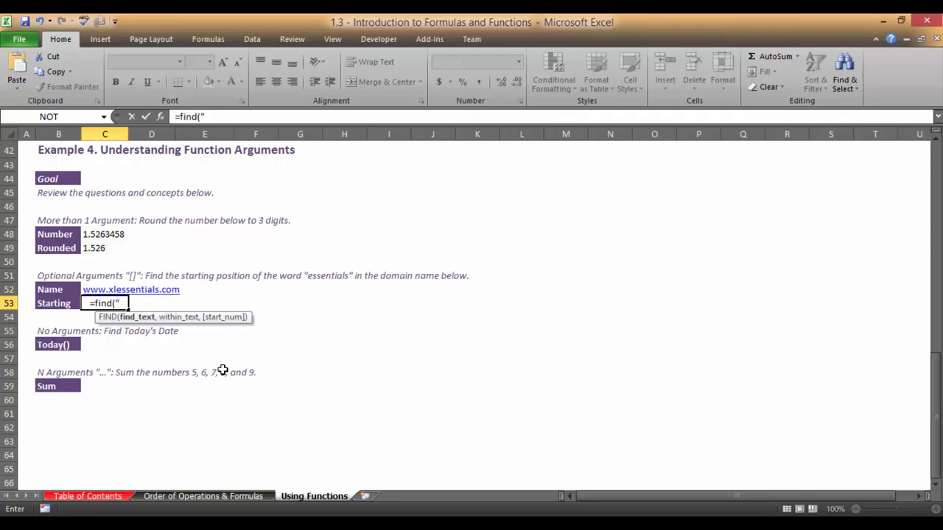
type("essent")
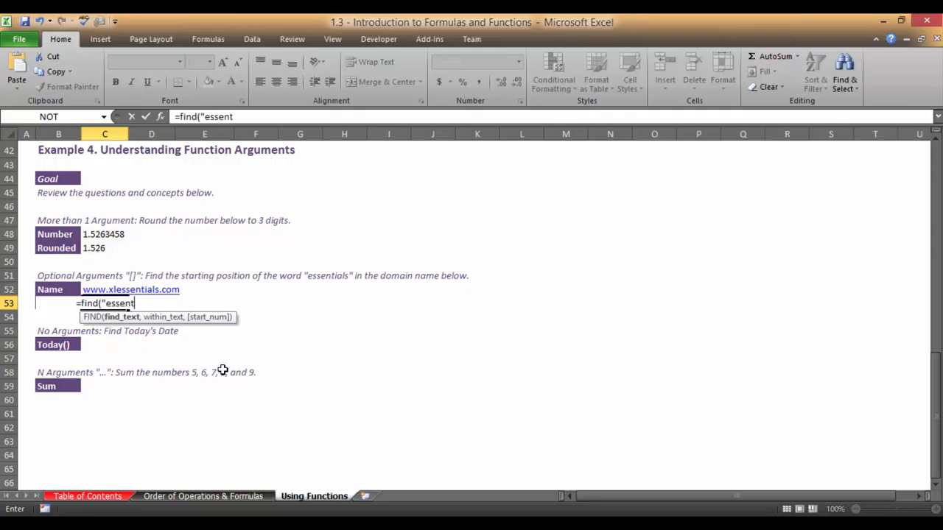
type("ials\"")
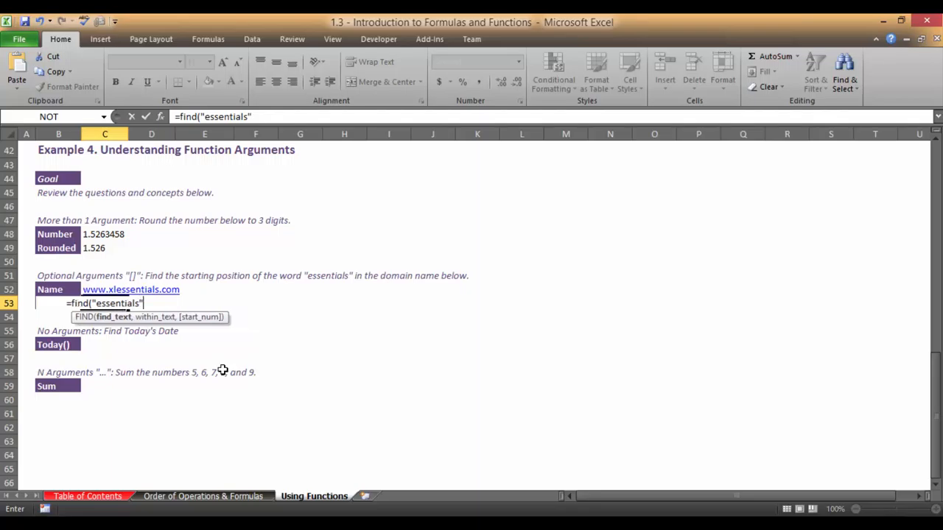
type(",")
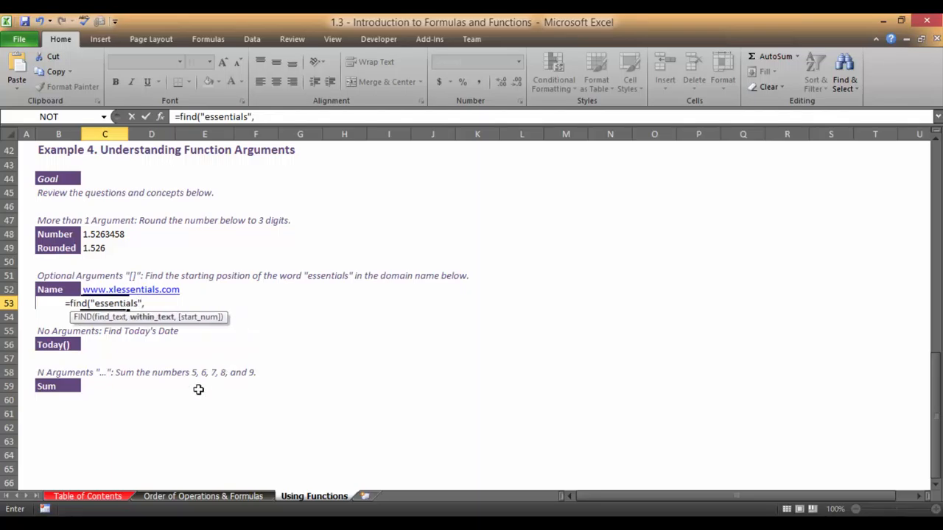
left_click(100, 291)
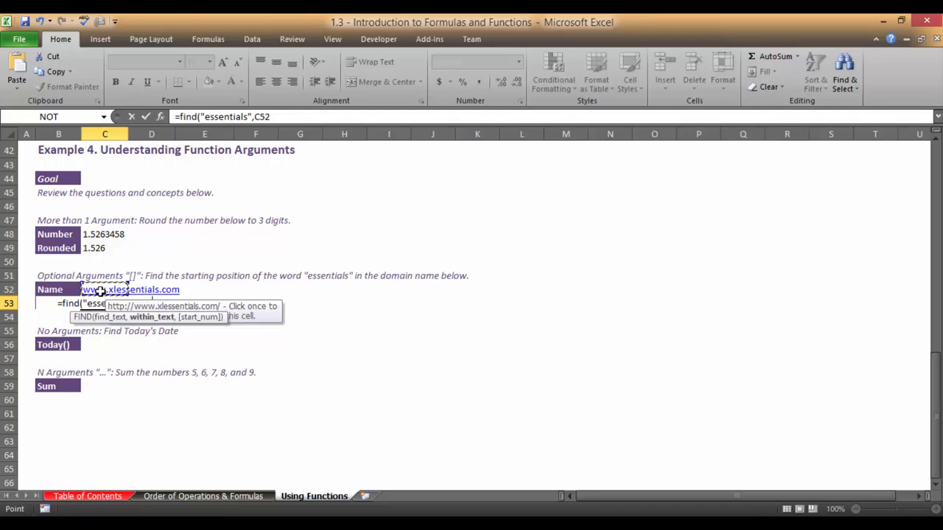
type(")")
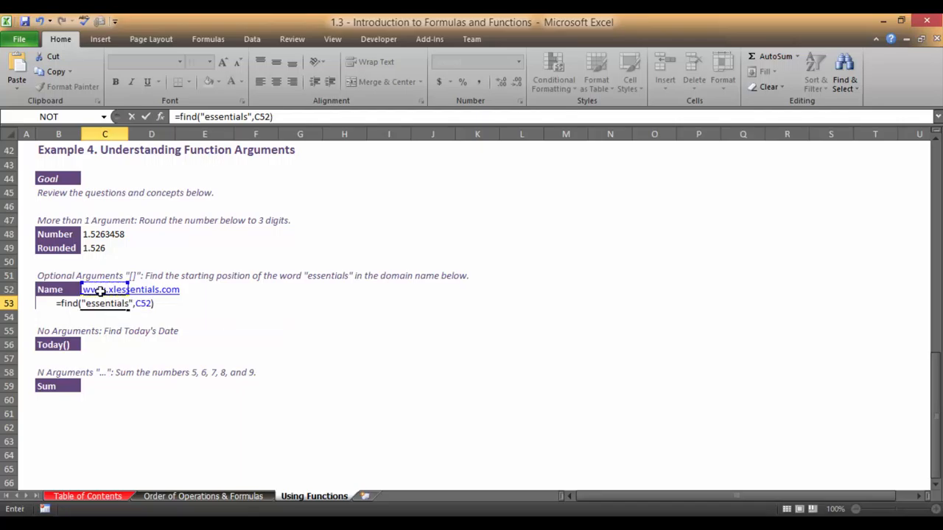
key("Return")
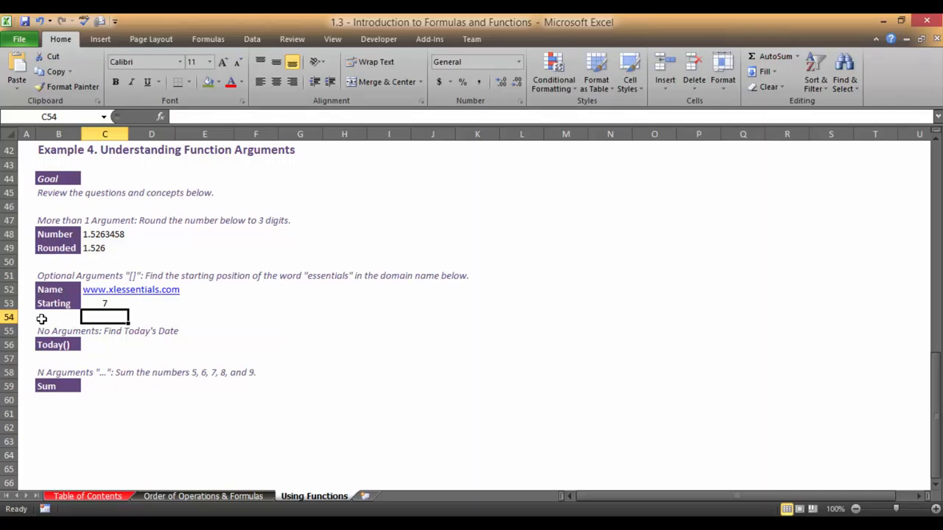
Add the optional start_num argument 8 to the FIND formula in C53
key("Up")
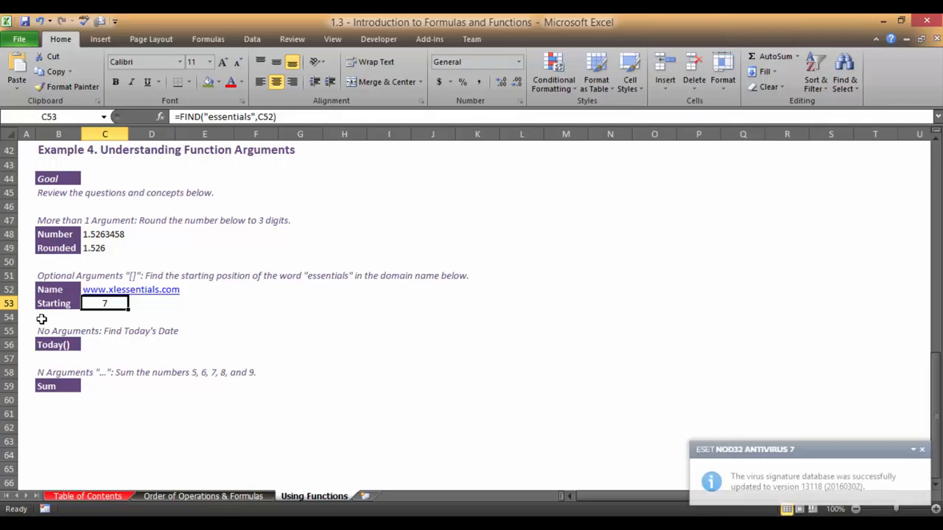
left_click(267, 118)
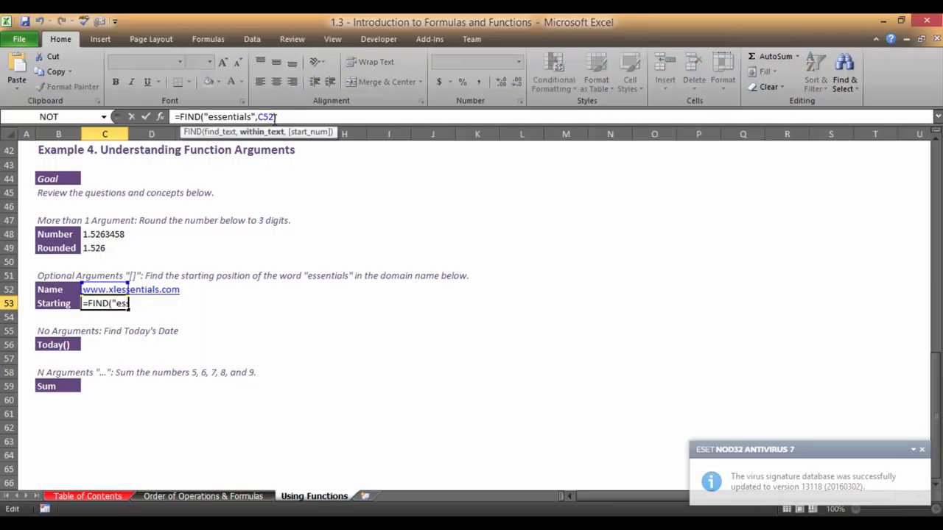
type(",)")
type("8")
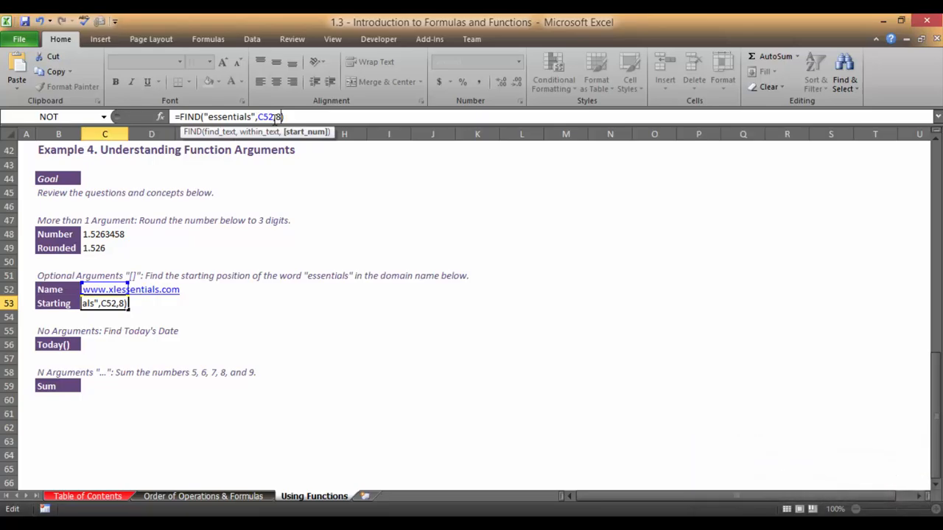
key("Return")
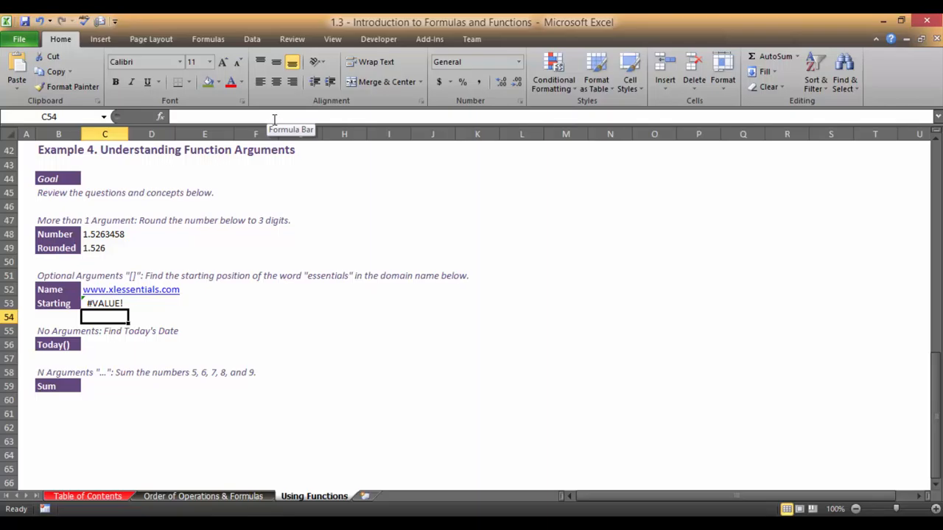
Enter =today() in cell C56 beside the Today() label
key("Down")
key("Down")
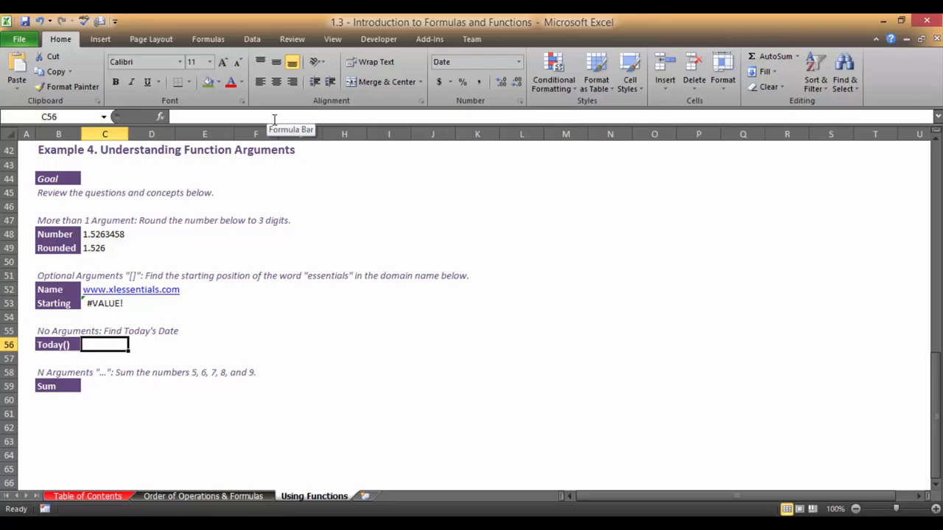
type("=today")
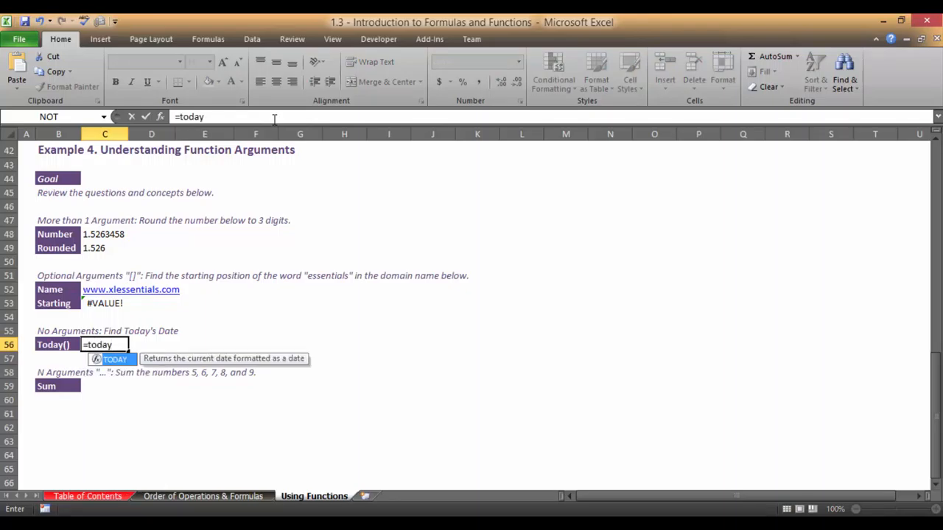
type("(")
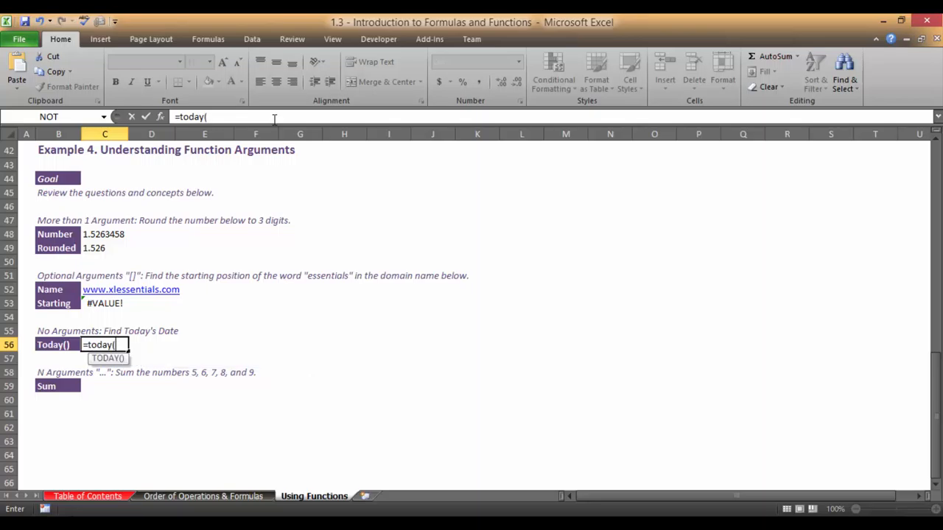
type(")")
key("Return")
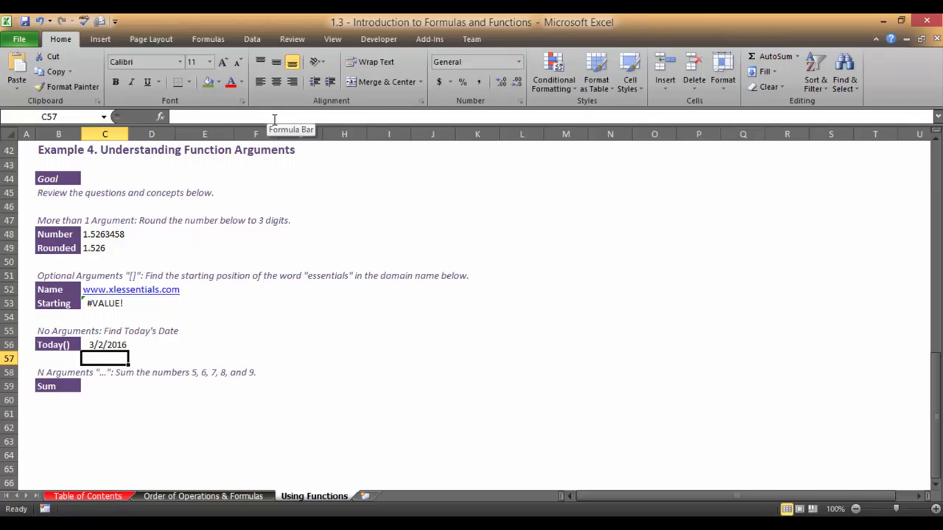
Enter =sum(5,6,7,8,9) in the Sum cell C59
key("Down")
key("Down")
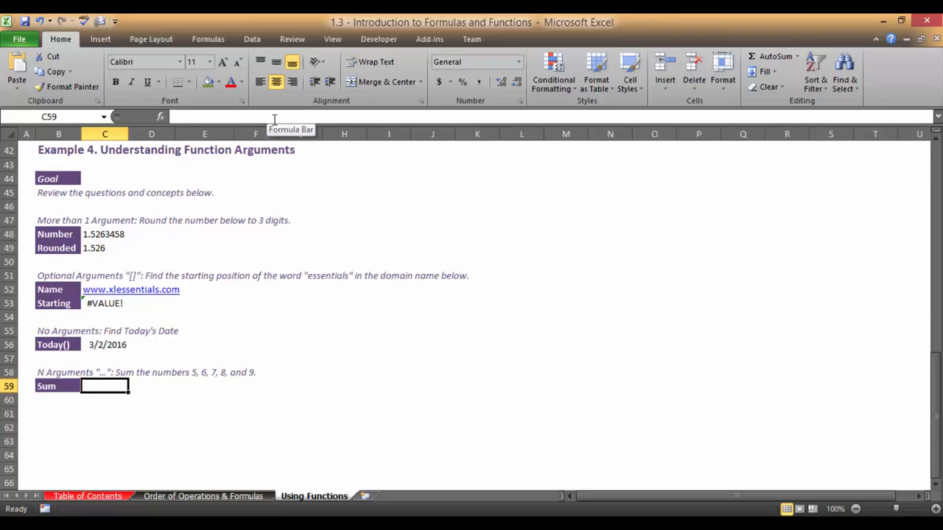
type("=sum")
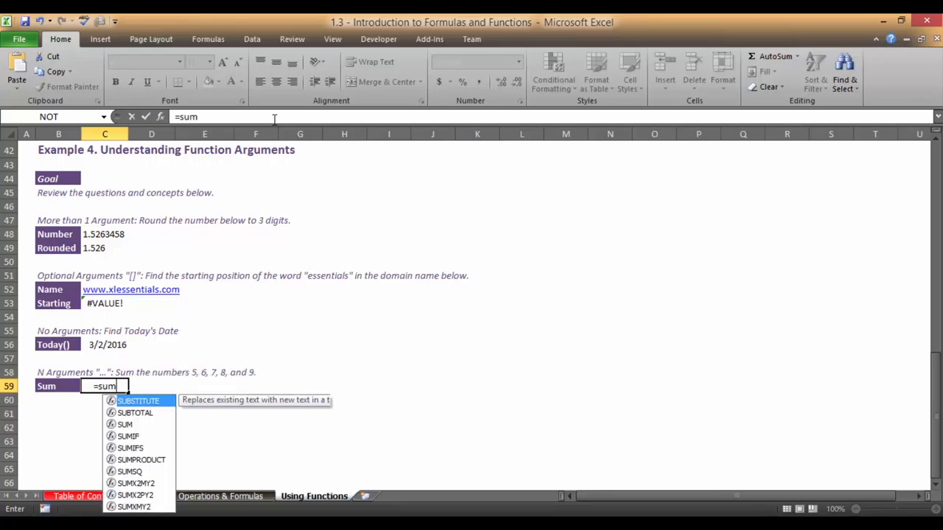
type("(")
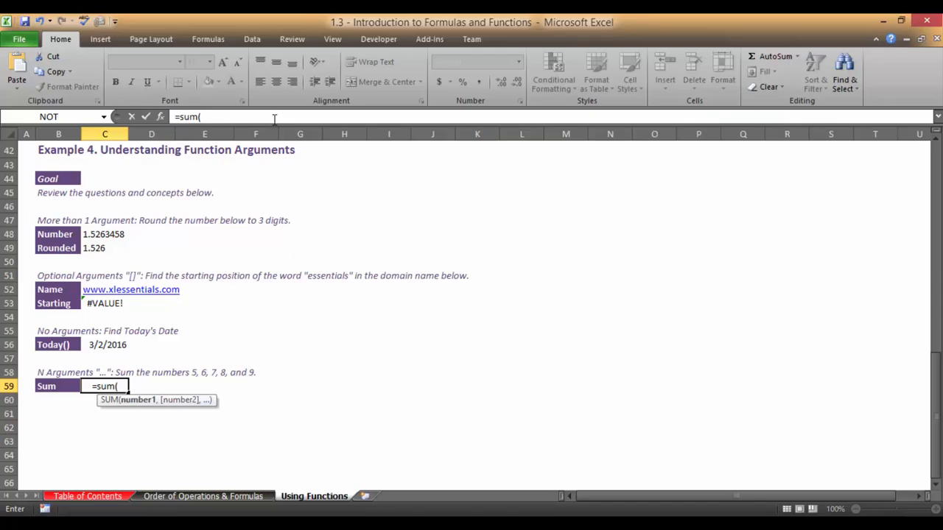
type("5,6")
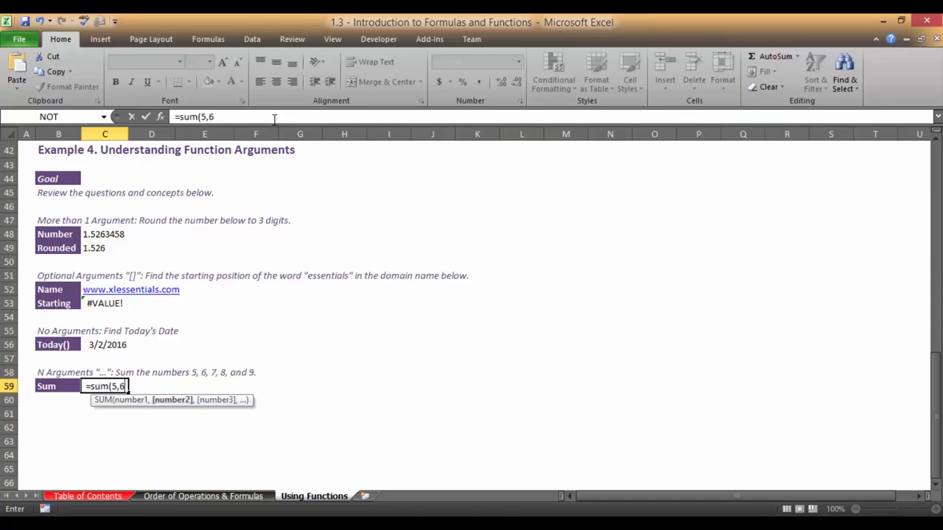
type(",7,8,")
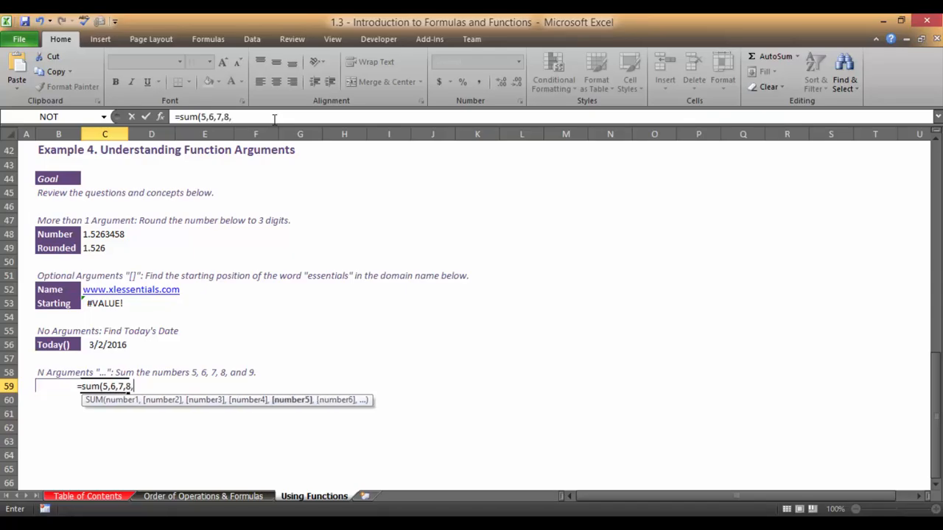
type("9)")
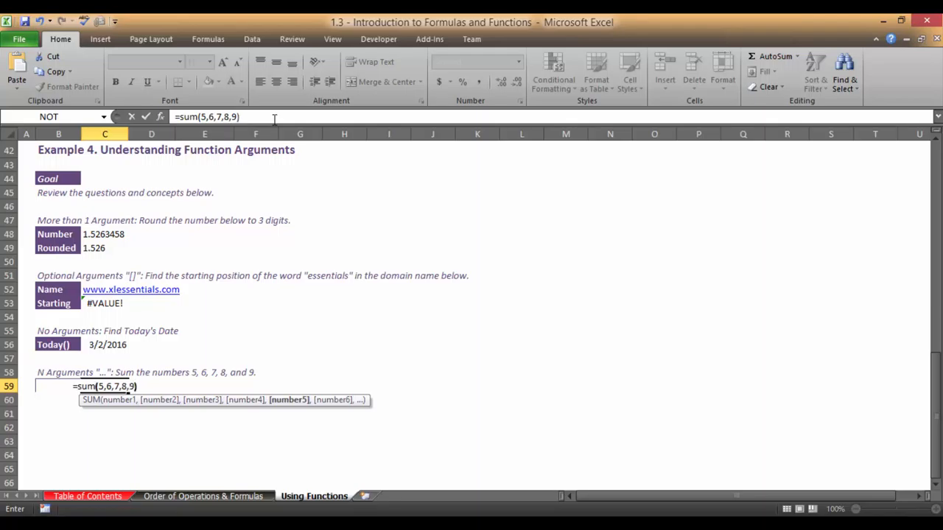
key("Return")
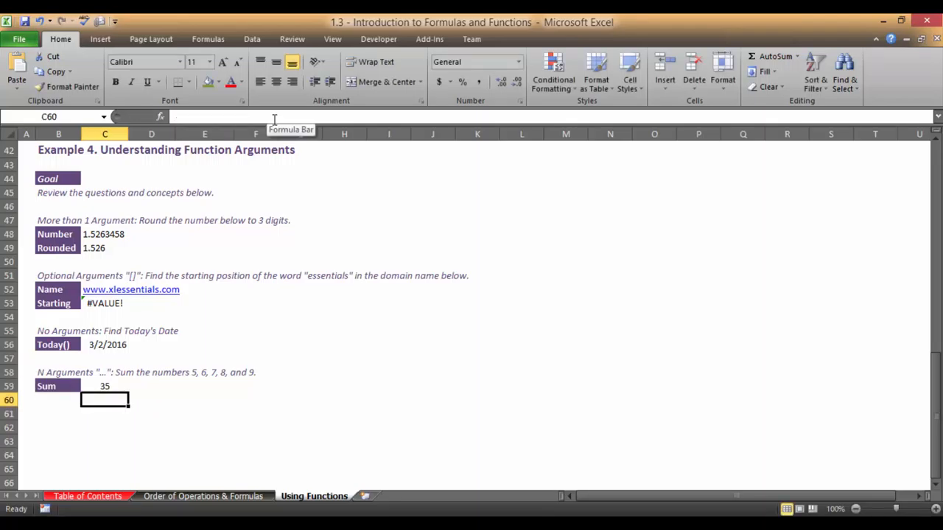